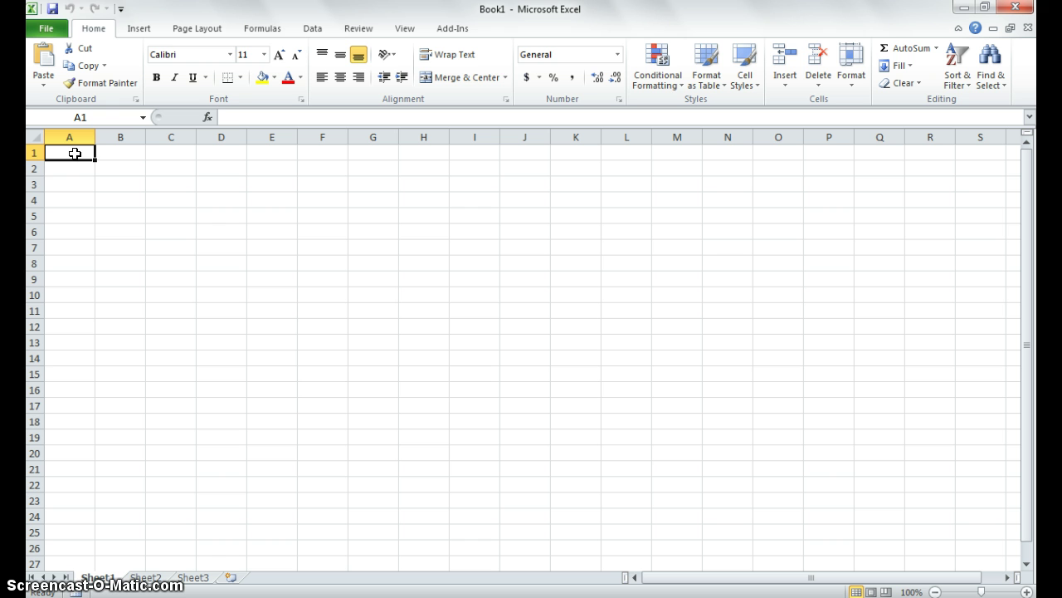
Enter the title "Favorite Movies" in cell A1
{"action": "type", "text": "F"}
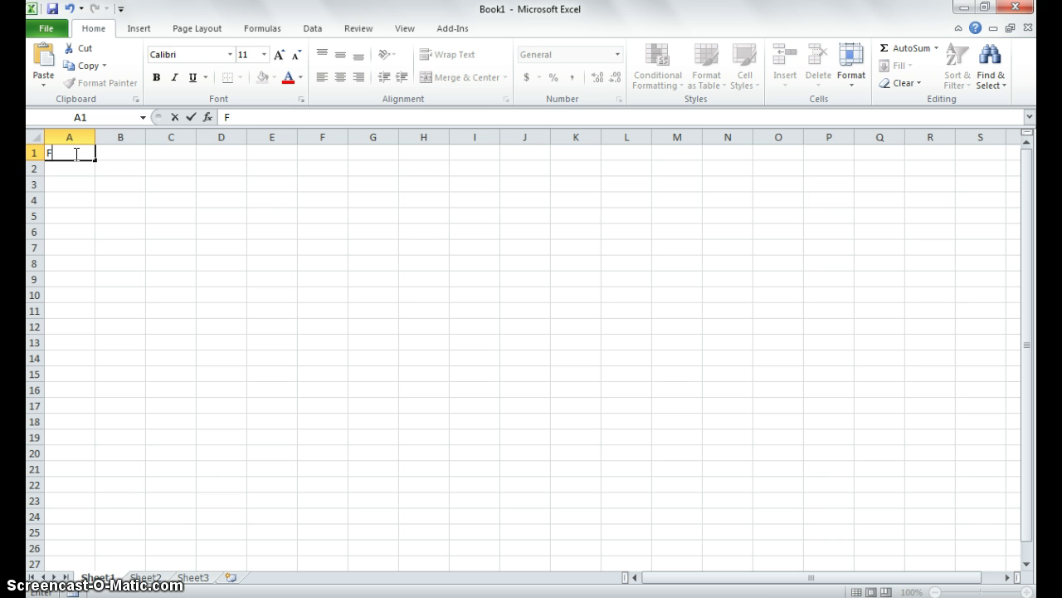
{"action": "type", "text": "avorite Movies"}
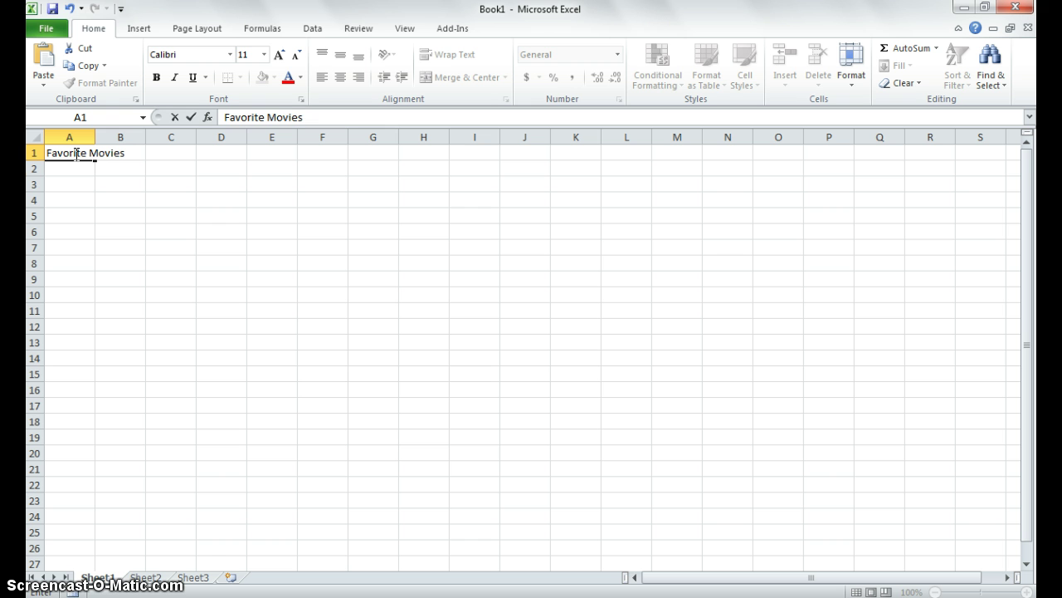
{"action": "key", "text": "Return"}
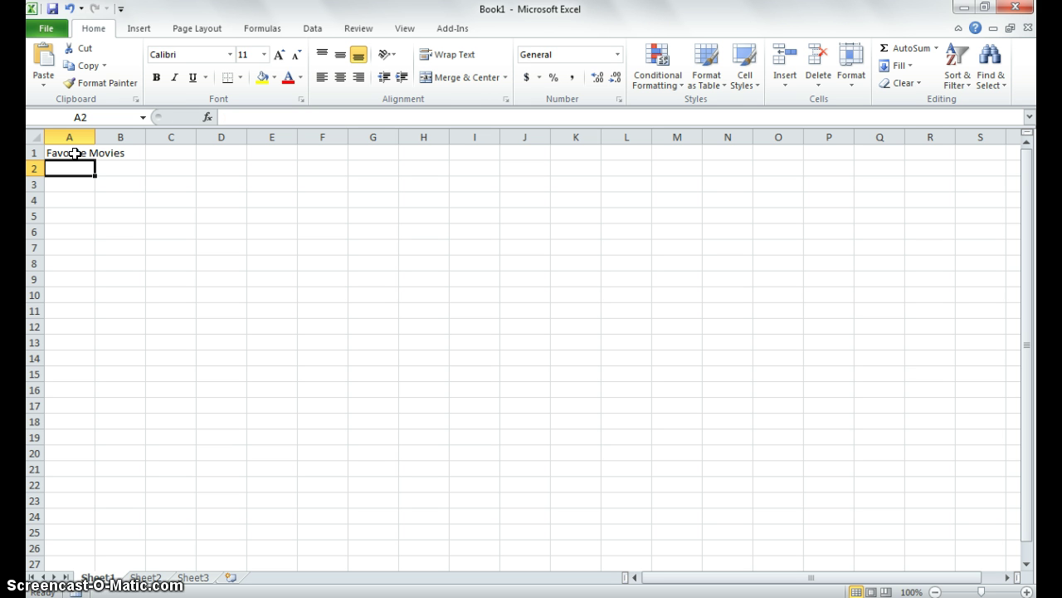
{"action": "key", "text": "Return"}
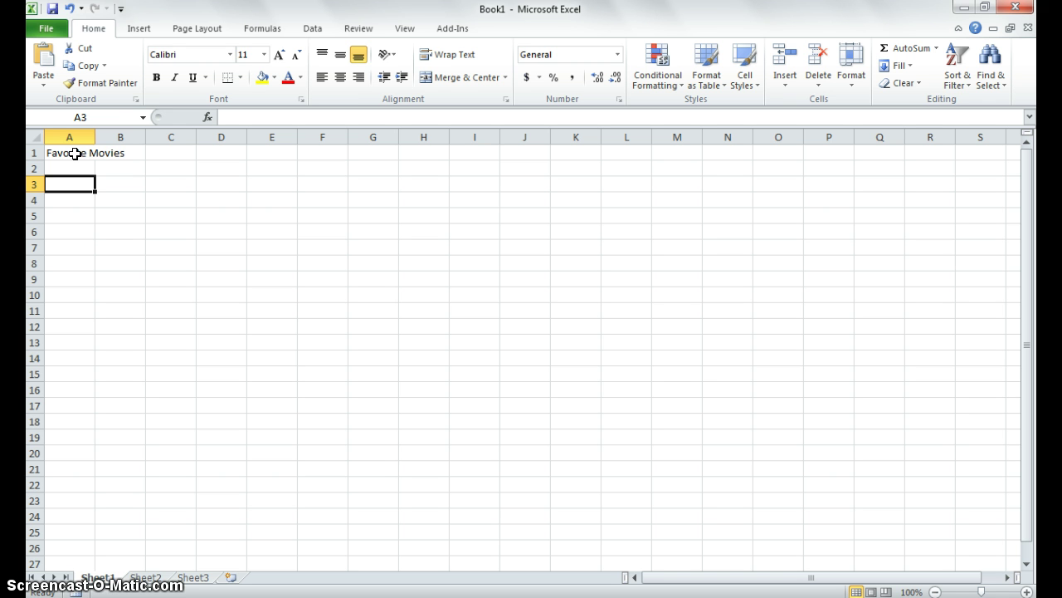
Edit the title in A1 to read "Favorite Genre of Movies"
{"action": "left_click", "coordinate": [75, 154]}
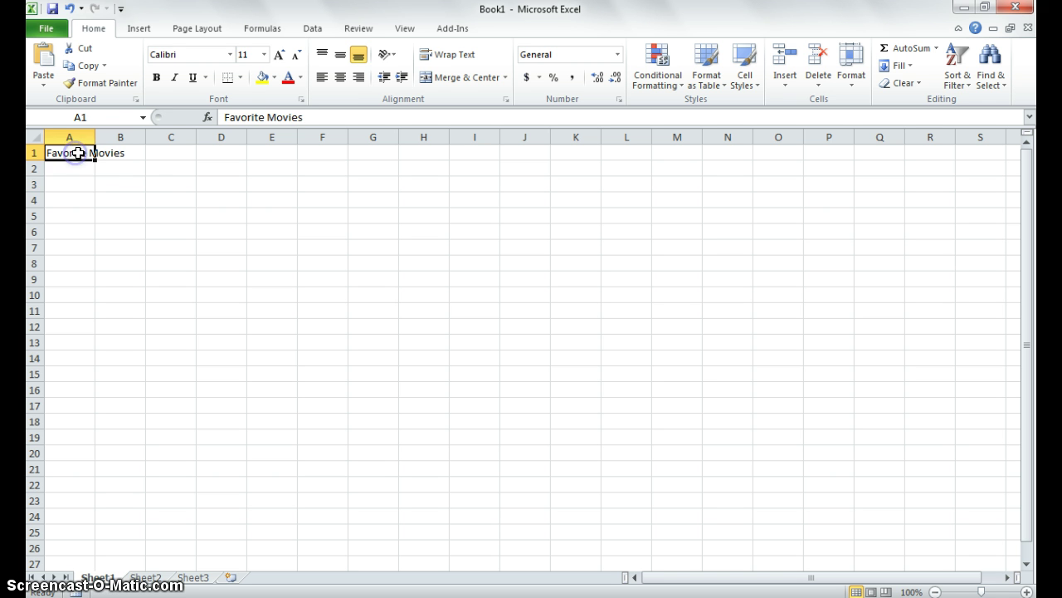
{"action": "left_click", "coordinate": [267, 117]}
{"action": "type", "text": "Gen"}
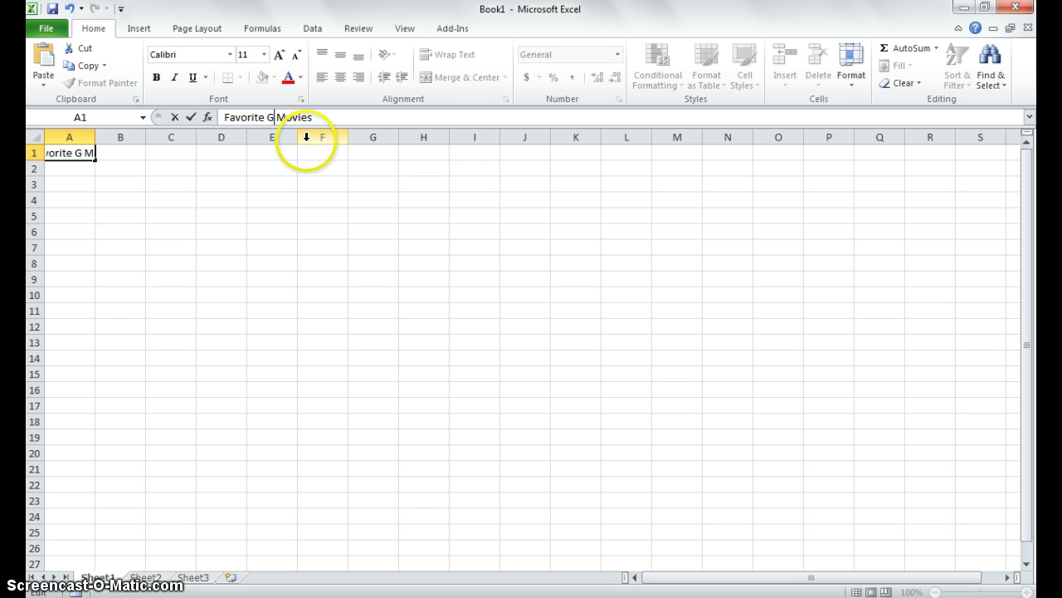
{"action": "type", "text": "re of"}
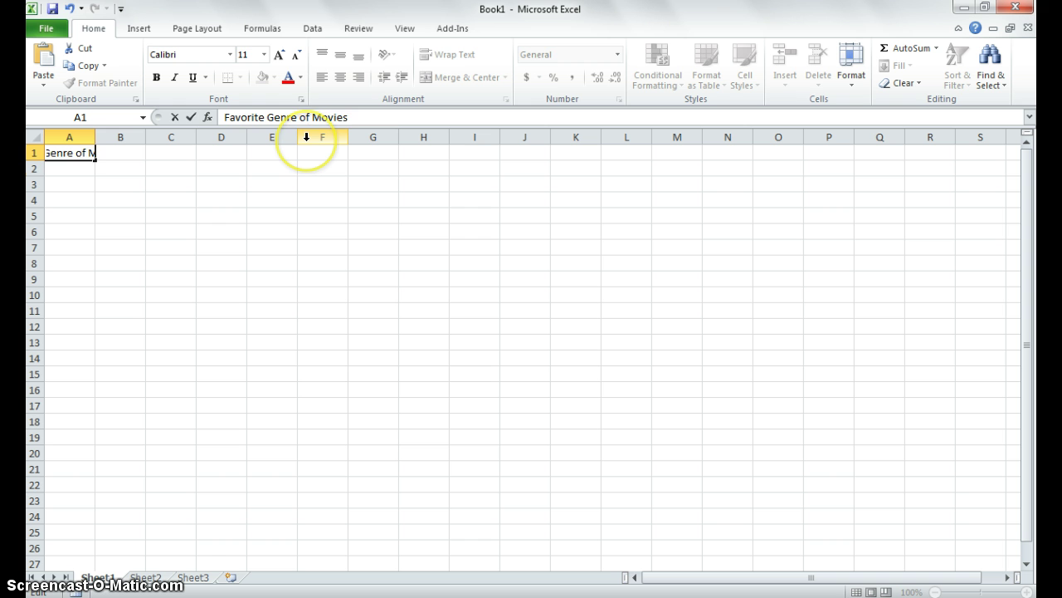
{"action": "key", "text": "Return"}
{"action": "key", "text": "Return"}
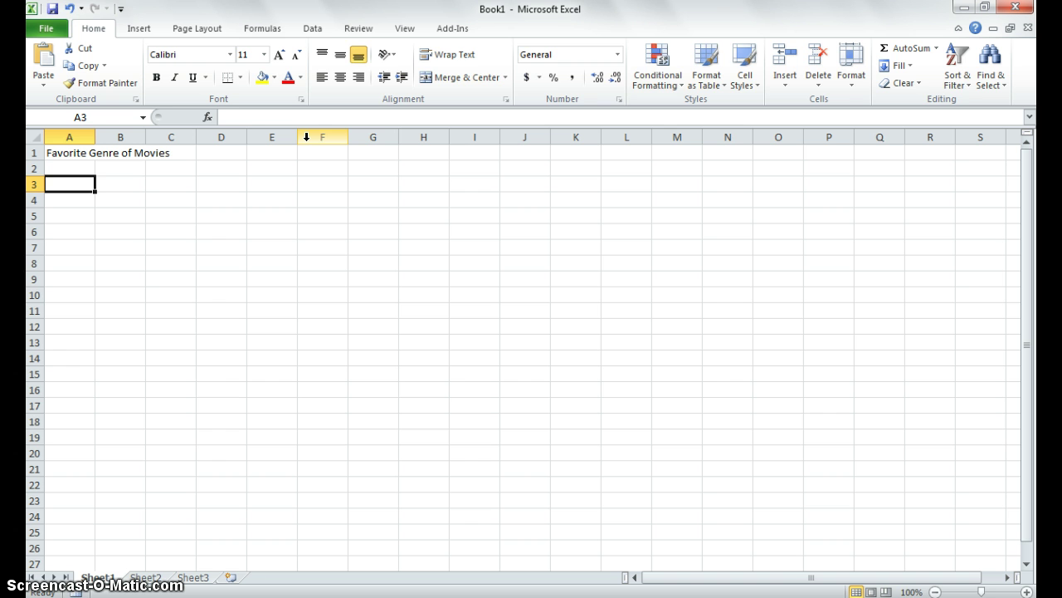
List Comedy, Drama, Romantic Comedy, Horror and Sci-Fi in A3:A7, and fit column A's width to its contents
{"action": "type", "text": "Comedy"}
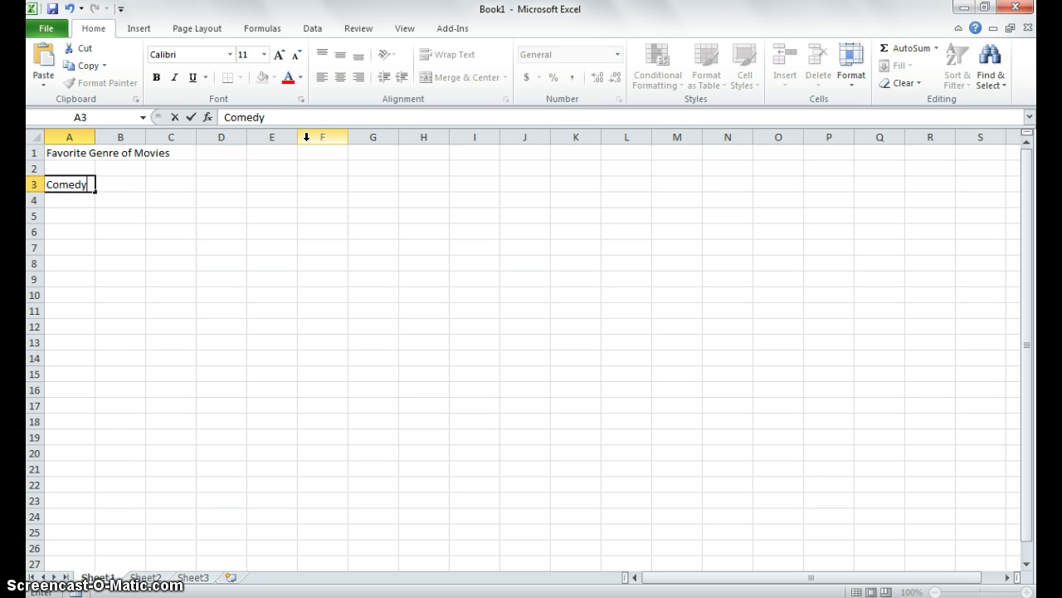
{"action": "key", "text": "Return"}
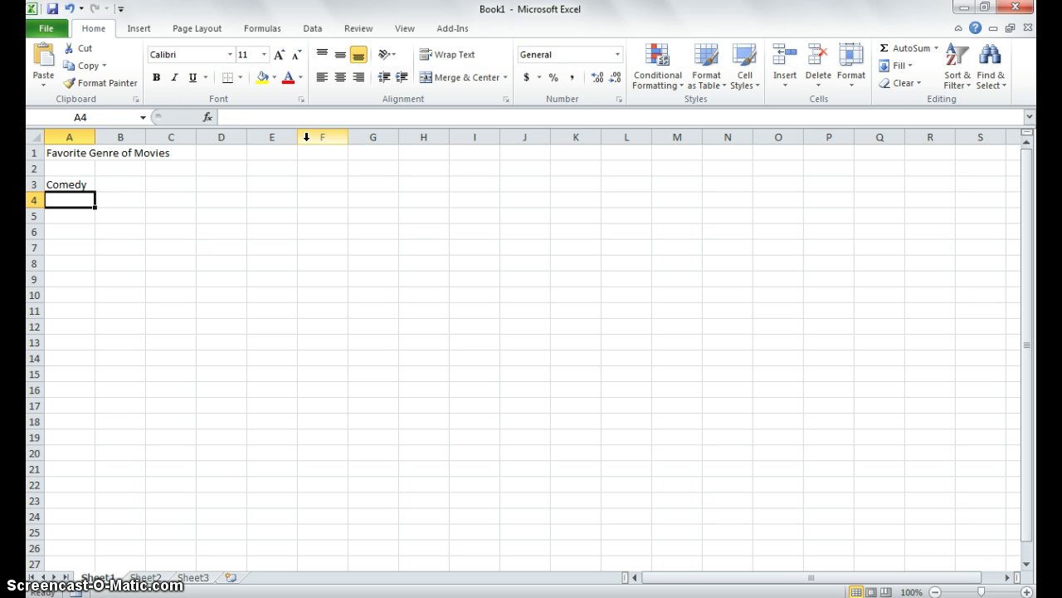
{"action": "type", "text": "Drama"}
{"action": "key", "text": "Return"}
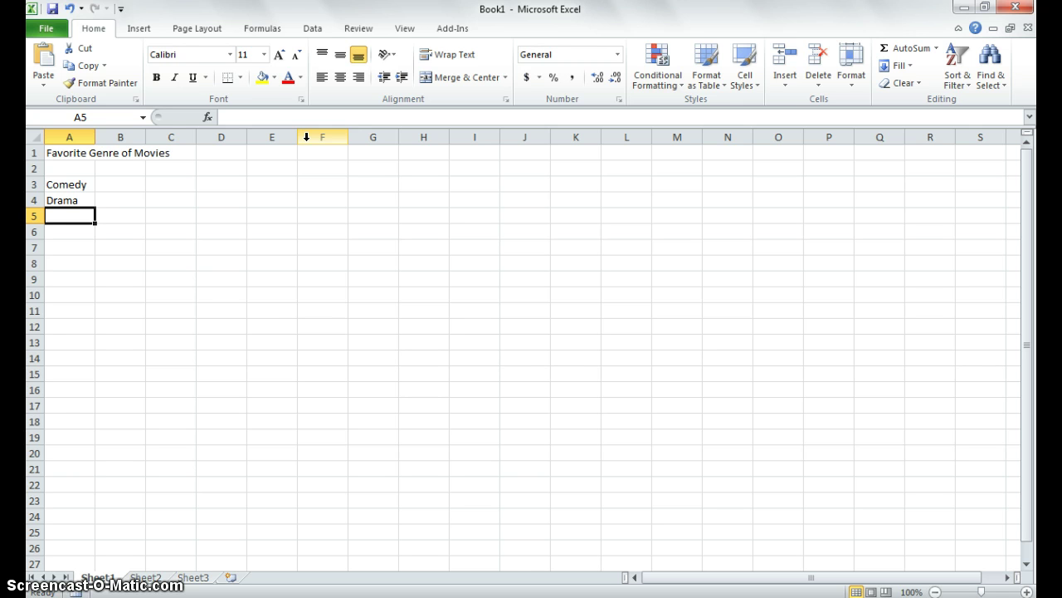
{"action": "type", "text": "Romantic"}
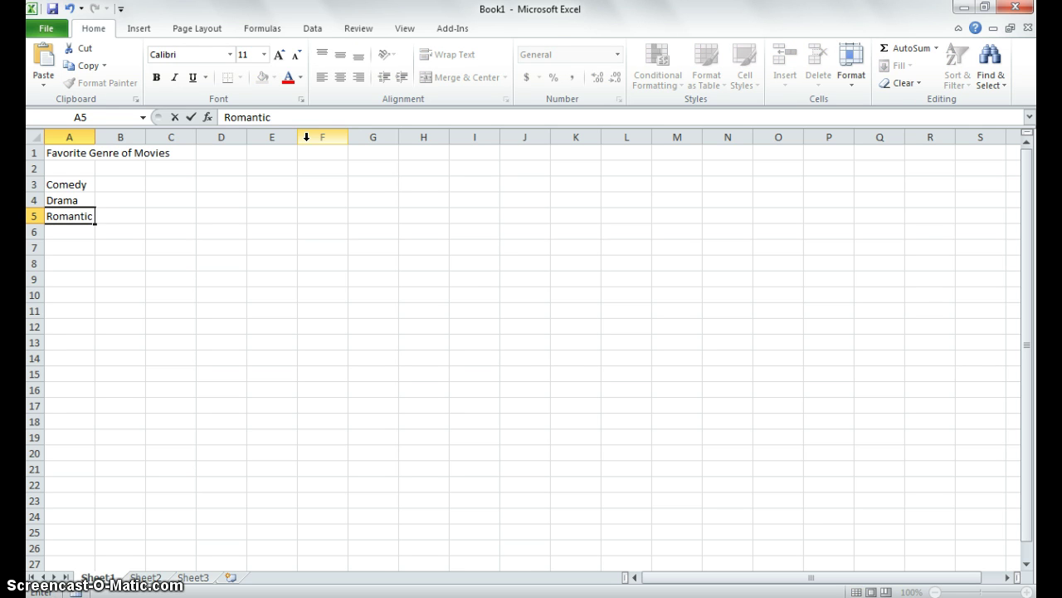
{"action": "type", "text": " Comedy"}
{"action": "key", "text": "Return"}
{"action": "type", "text": "Hor"}
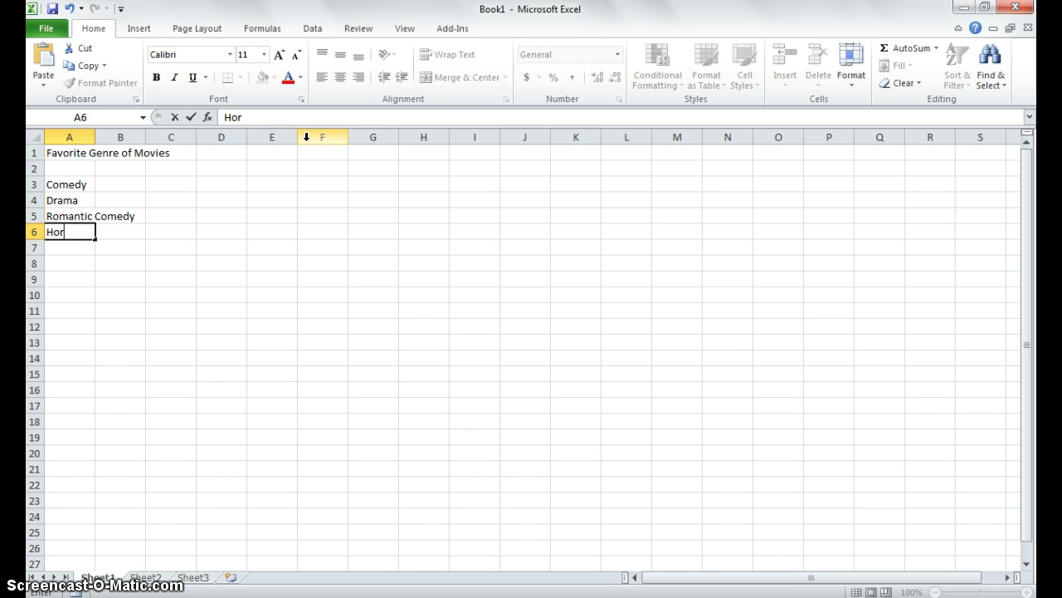
{"action": "type", "text": "ror"}
{"action": "key", "text": "Return"}
{"action": "type", "text": "Sci-Fi"}
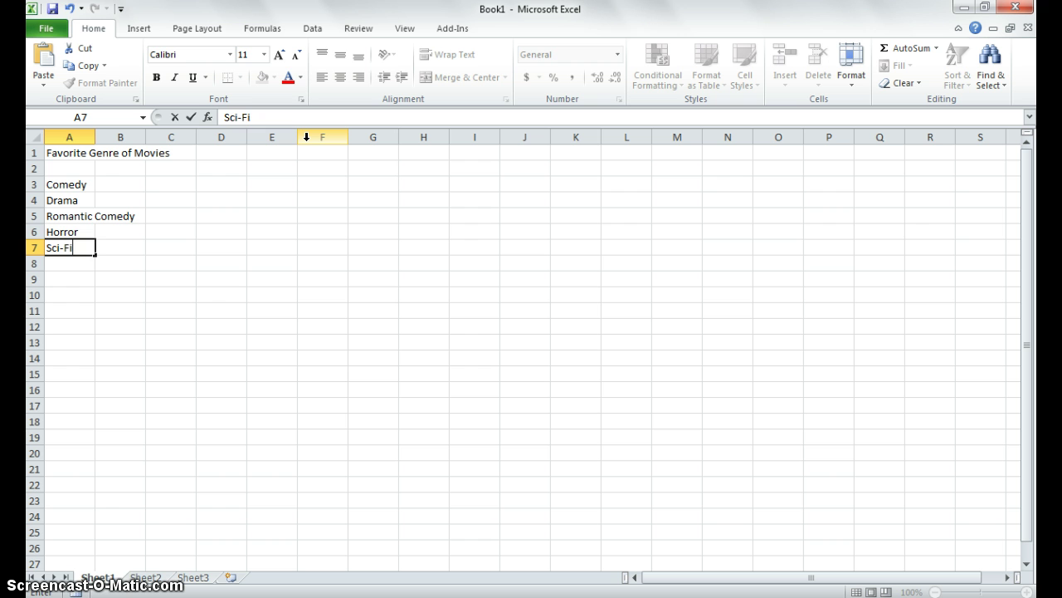
{"action": "key", "text": "Return"}
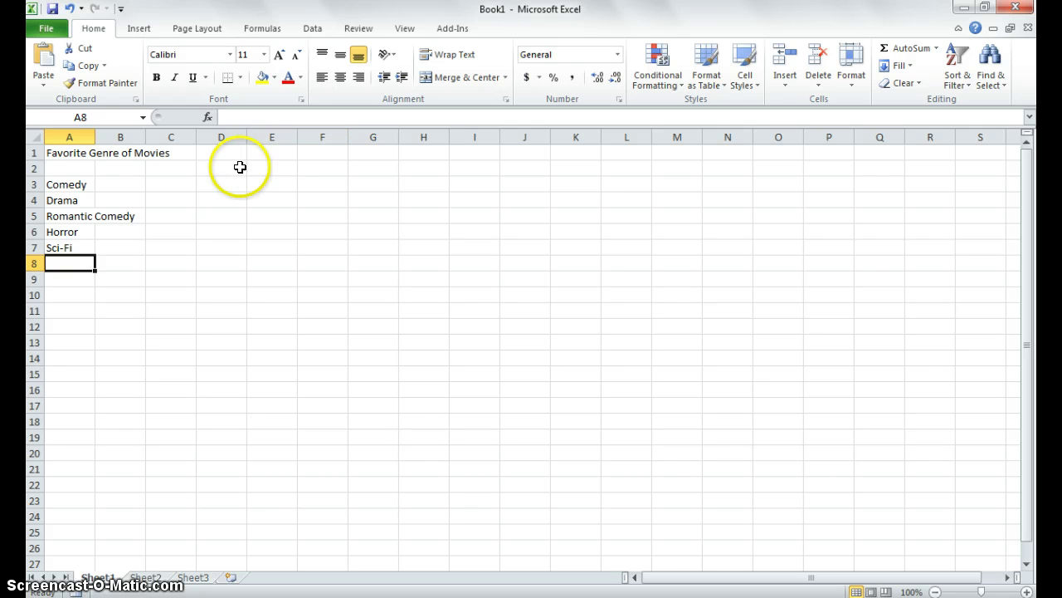
{"action": "double_click", "coordinate": [95, 139]}
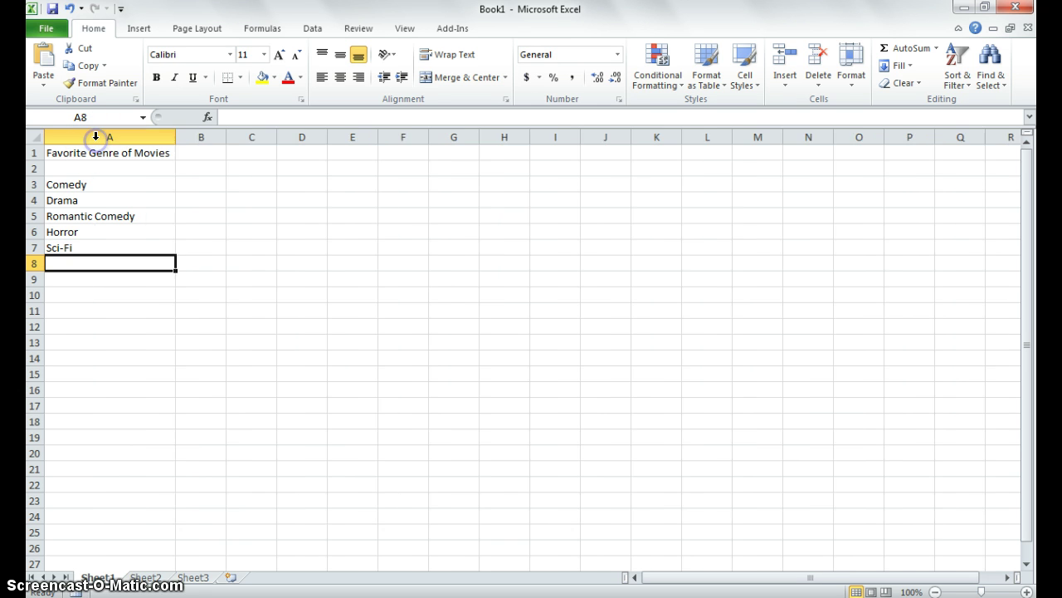
Enter the column headings "Females" in B2 and "Males" in C2
{"action": "left_click", "coordinate": [215, 171]}
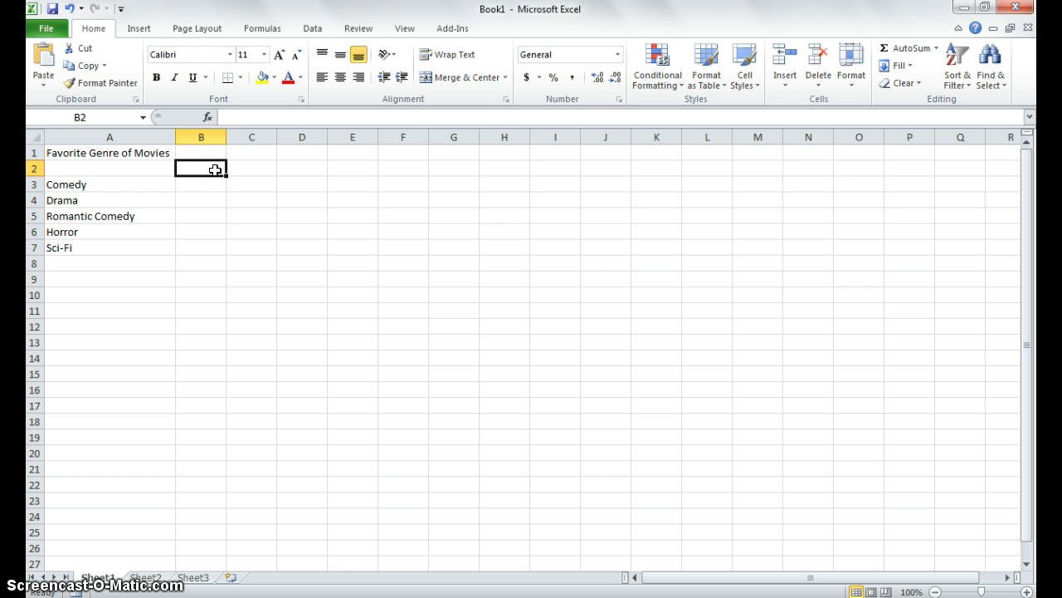
{"action": "type", "text": "Females"}
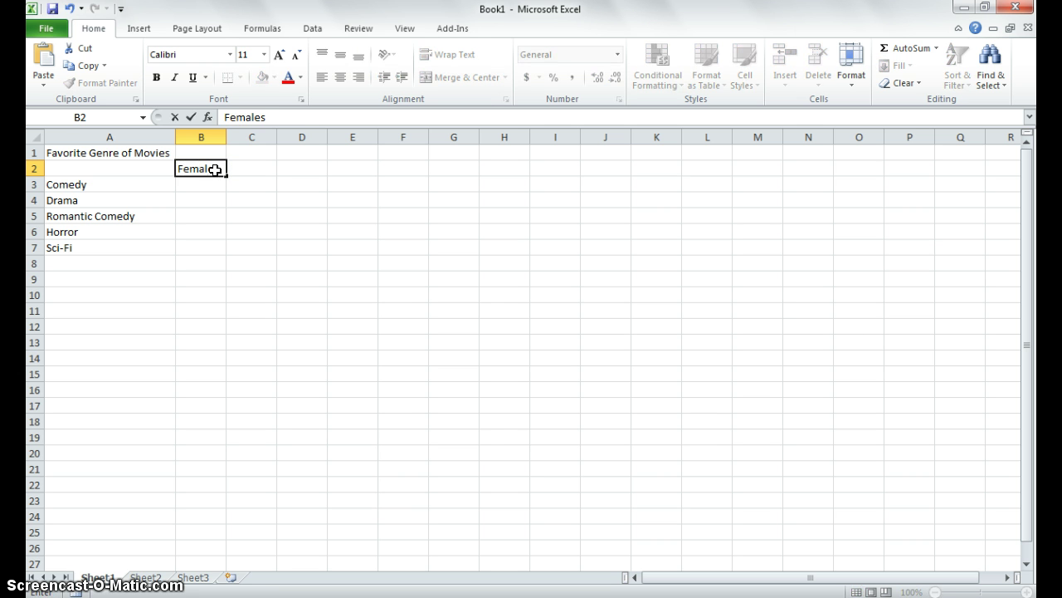
{"action": "key", "text": "Tab"}
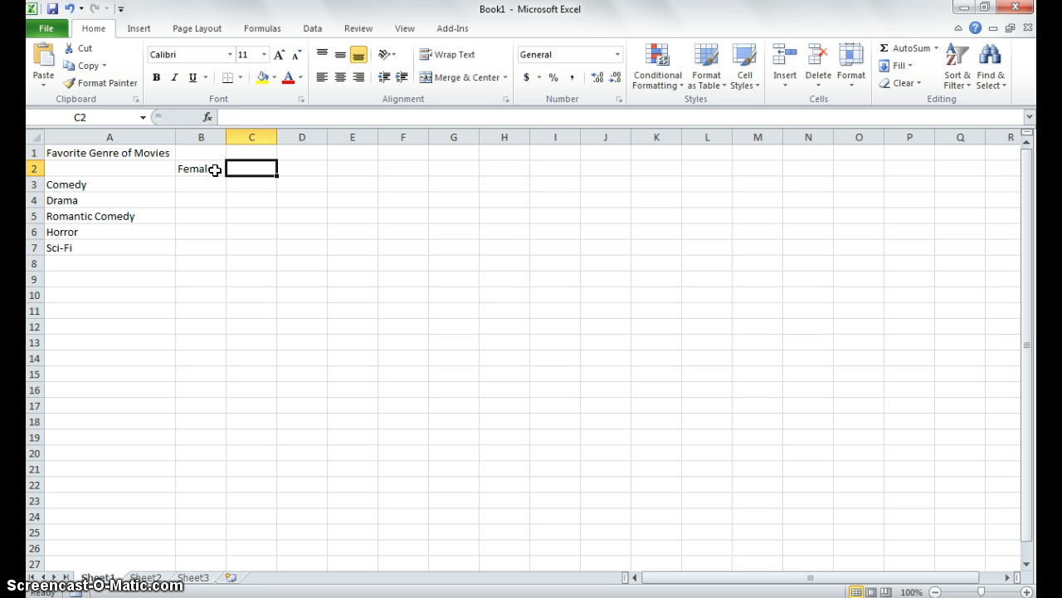
{"action": "type", "text": "Males"}
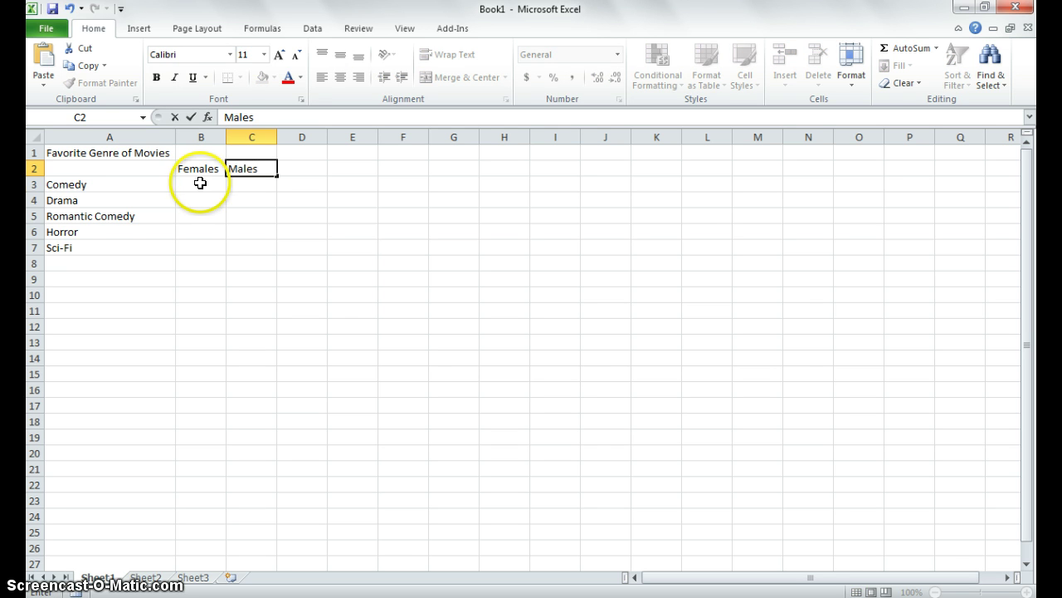
Fill the Females column, B3:B7, with the values 45, 40, 30, 25 and 20
{"action": "left_click", "coordinate": [201, 183]}
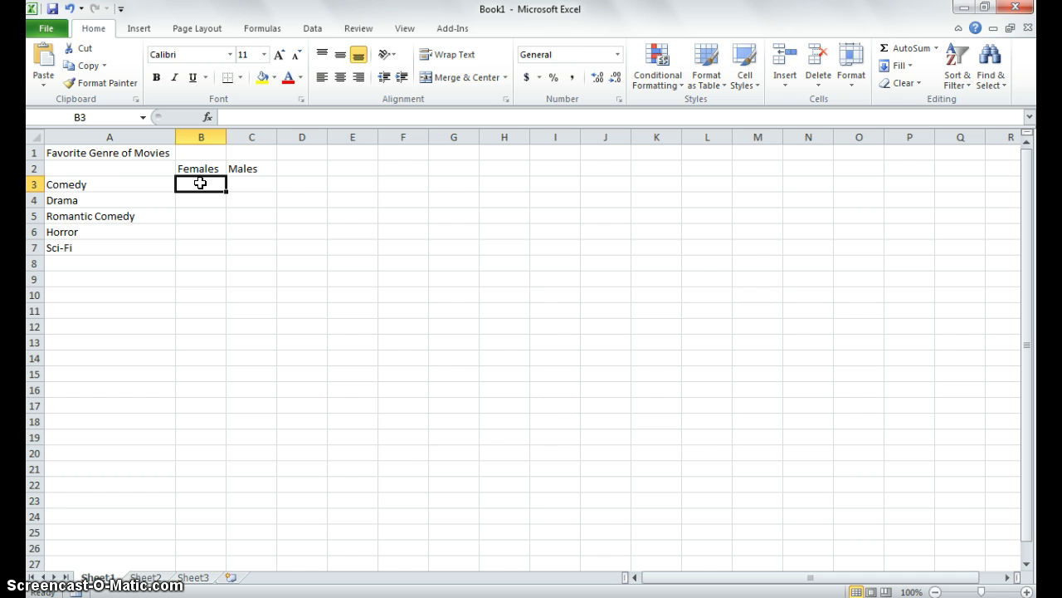
{"action": "type", "text": "45"}
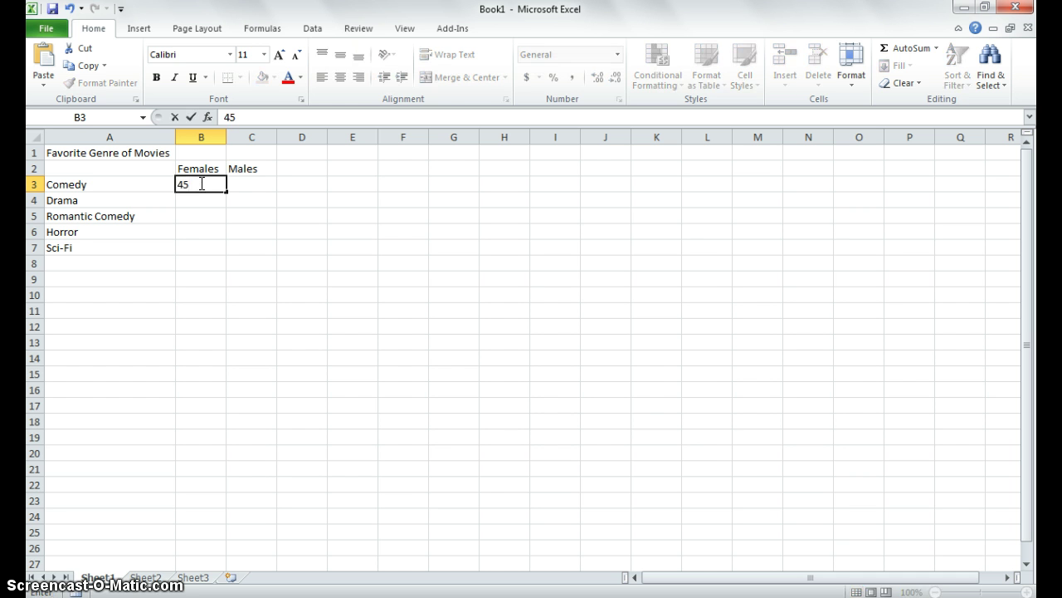
{"action": "key", "text": "Return"}
{"action": "type", "text": "40"}
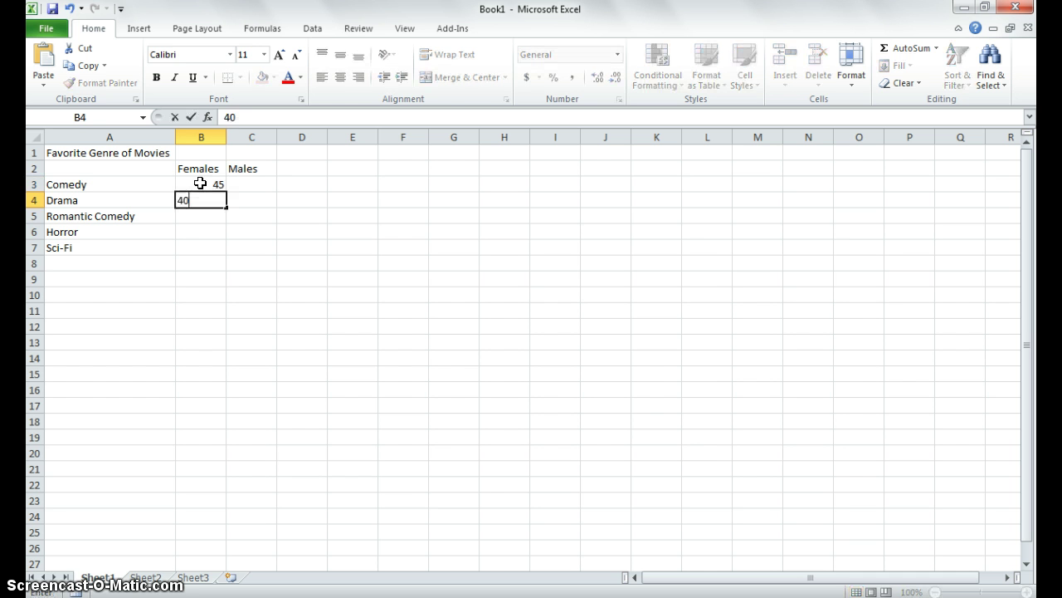
{"action": "key", "text": "Return"}
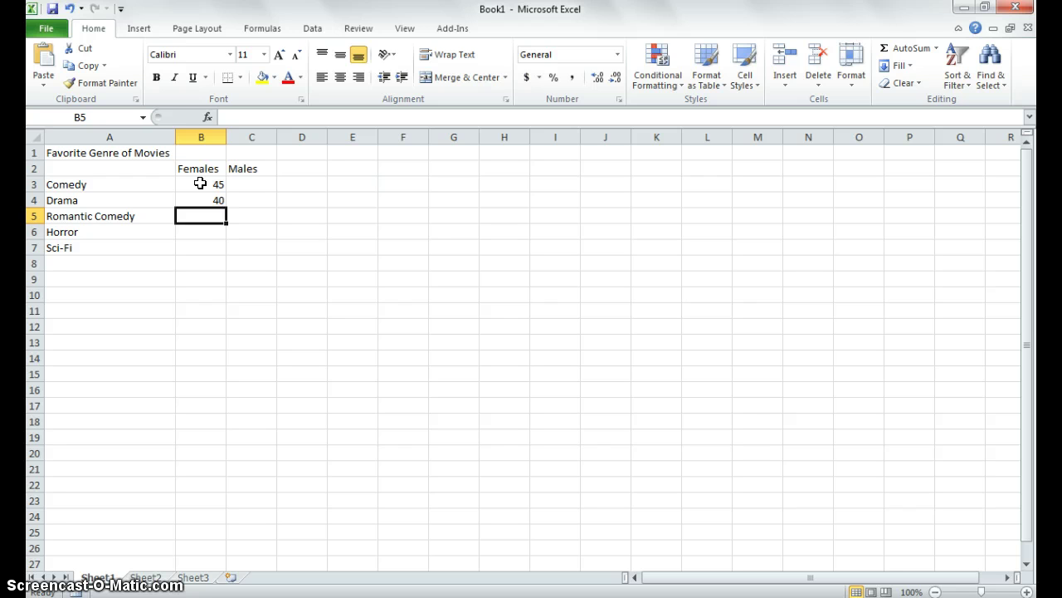
{"action": "type", "text": "30"}
{"action": "key", "text": "Return"}
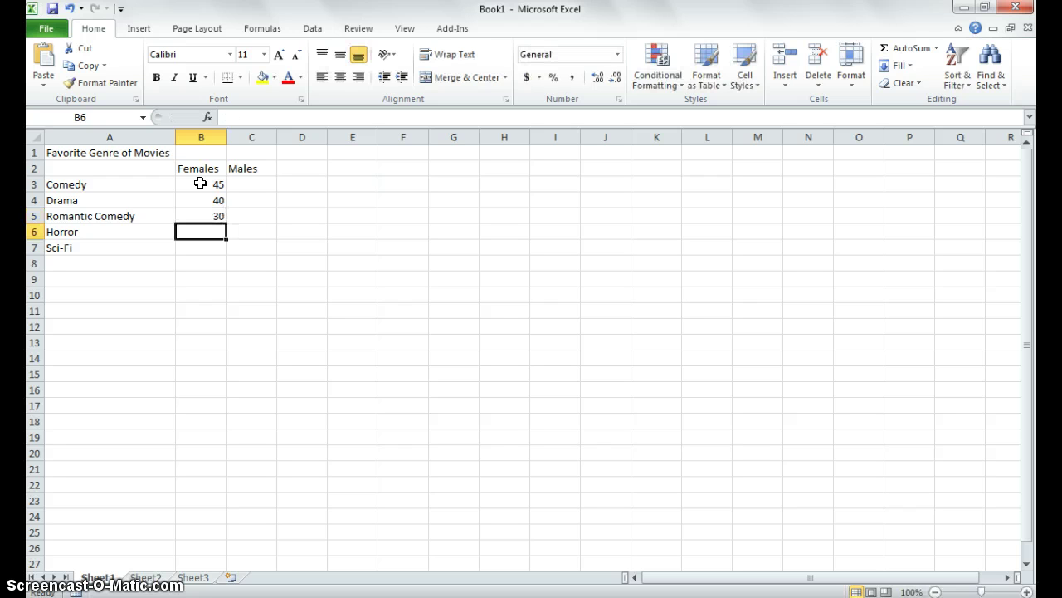
{"action": "type", "text": "25"}
{"action": "key", "text": "Return"}
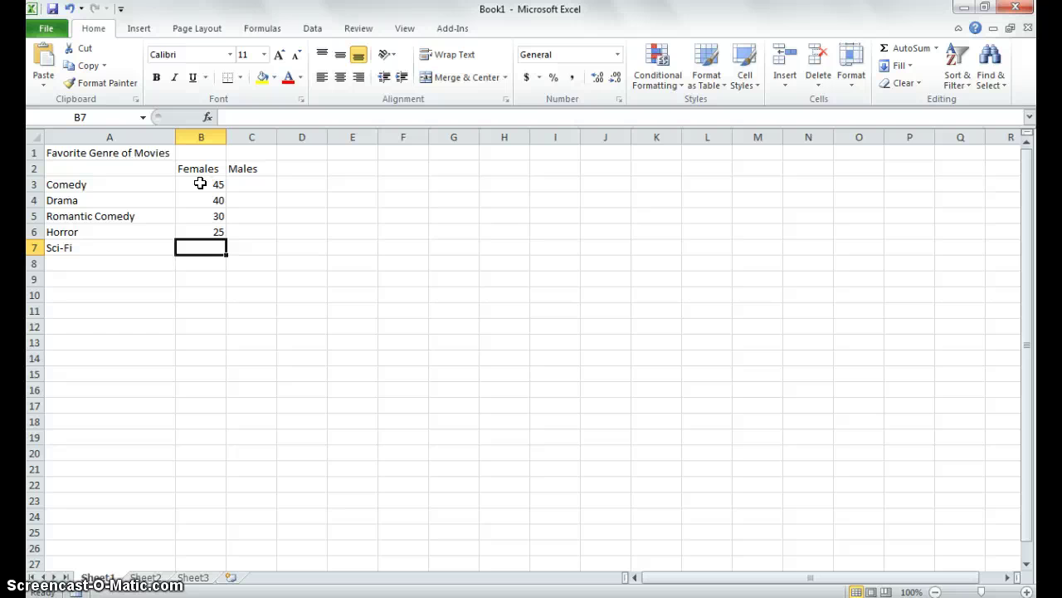
{"action": "type", "text": "20"}
{"action": "key", "text": "Return"}
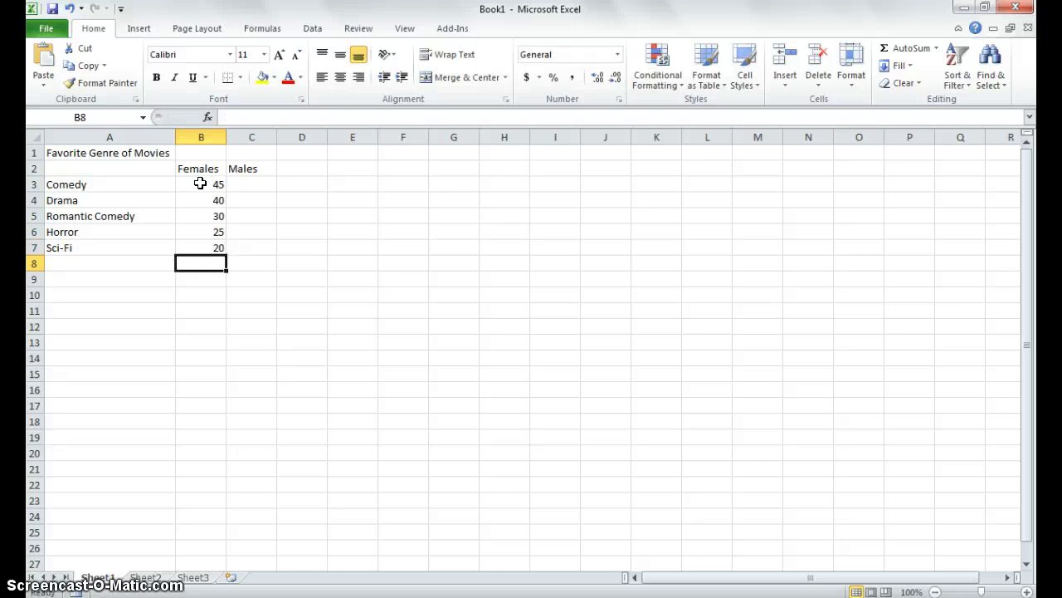
Fill the Males column, C3:C7, with the values 20, 25, 30, 40 and 45
{"action": "left_click", "coordinate": [250, 184]}
{"action": "type", "text": "20"}
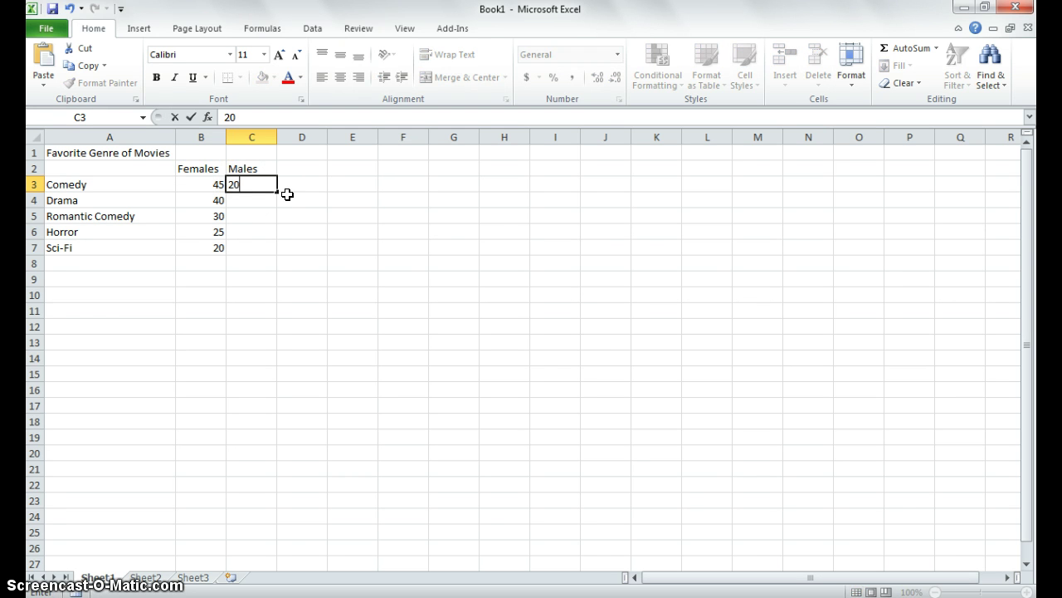
{"action": "key", "text": "Return"}
{"action": "type", "text": "25"}
{"action": "key", "text": "Return"}
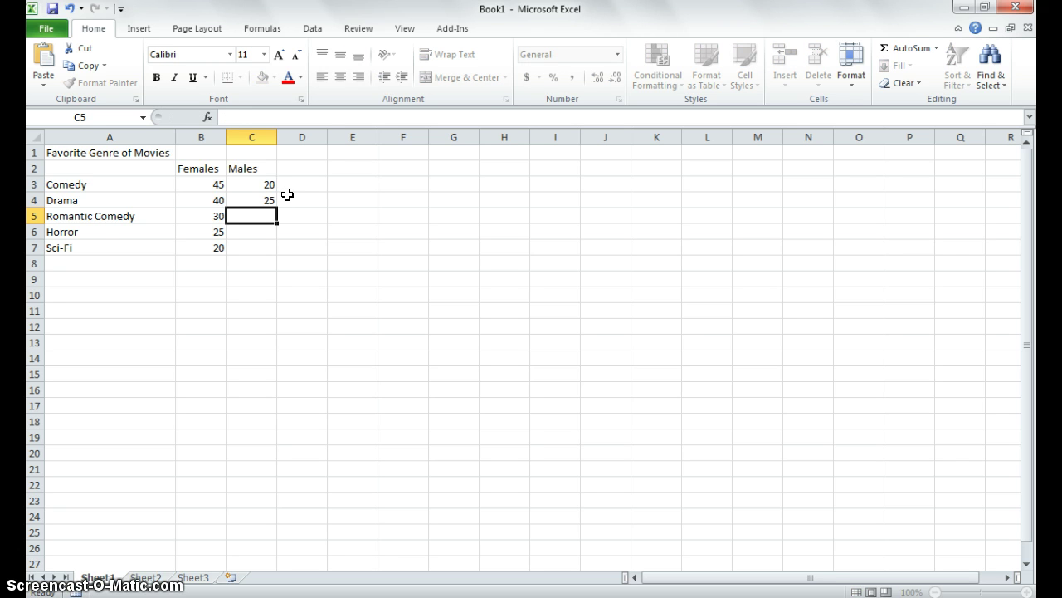
{"action": "type", "text": "30"}
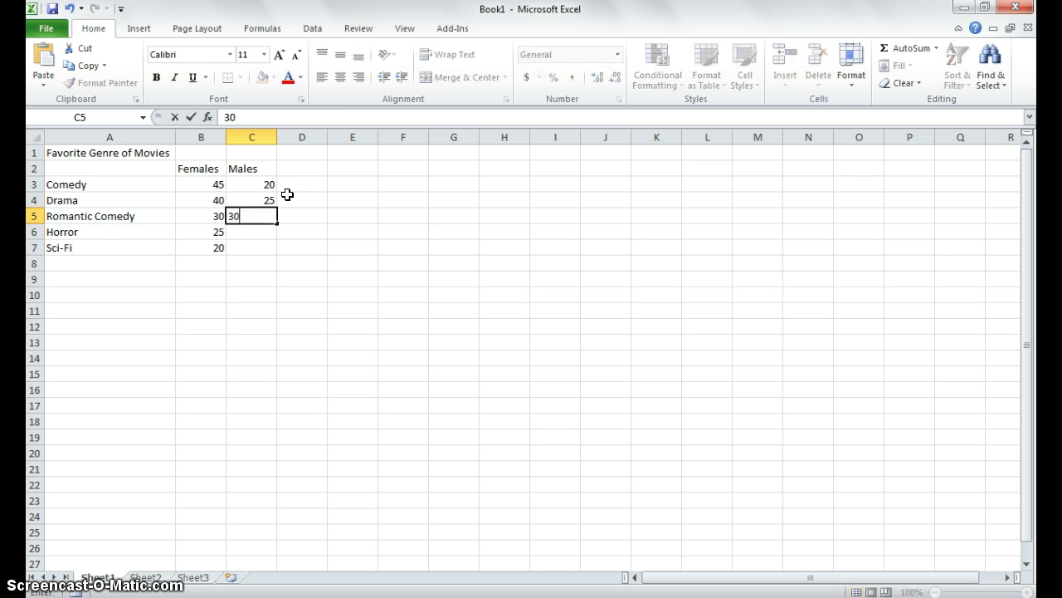
{"action": "key", "text": "Return"}
{"action": "type", "text": "40"}
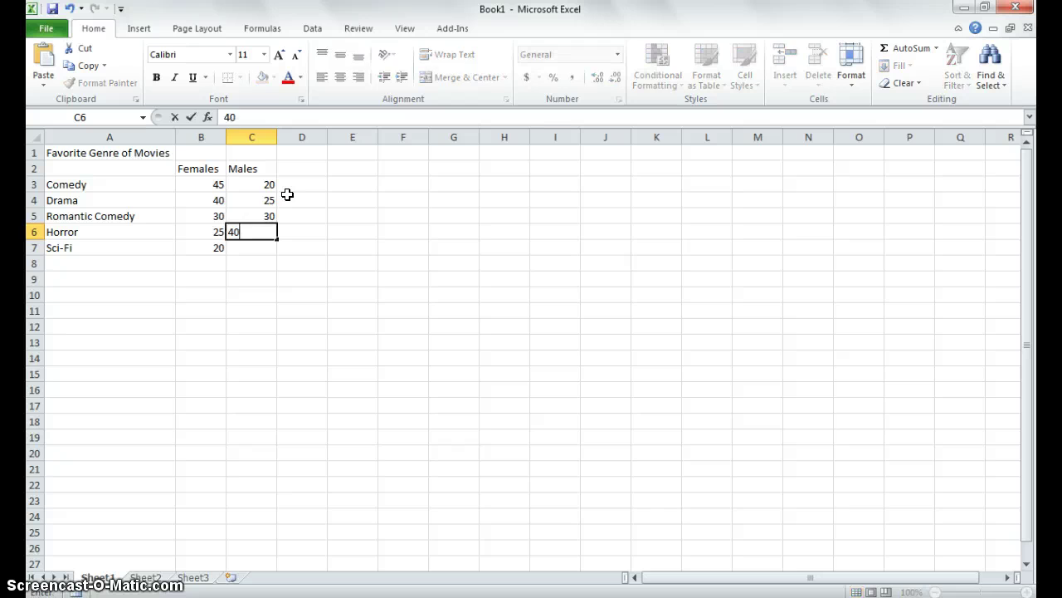
{"action": "key", "text": "Return"}
{"action": "type", "text": "45"}
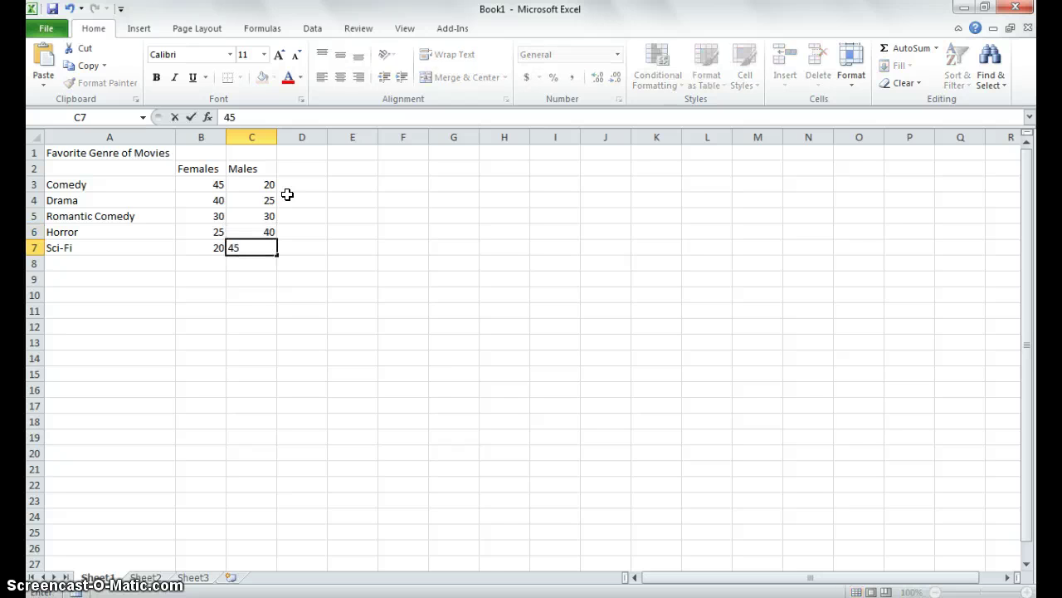
{"action": "key", "text": "Return"}
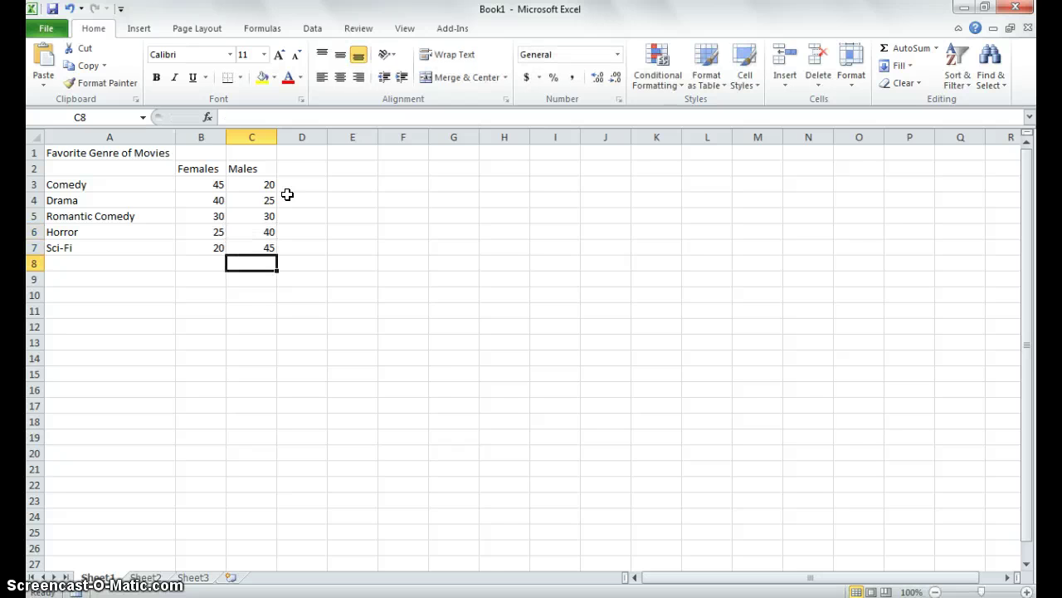
Add the row label "Totals" in A8 below the genres
{"action": "left_click", "coordinate": [65, 264]}
{"action": "type", "text": "Totals"}
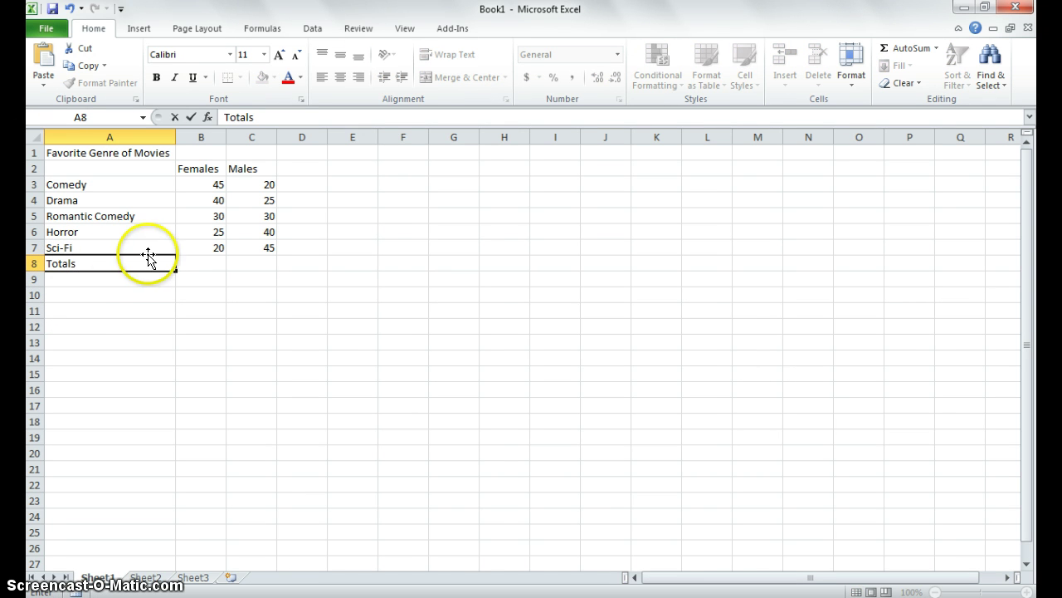
{"action": "left_click", "coordinate": [197, 265]}
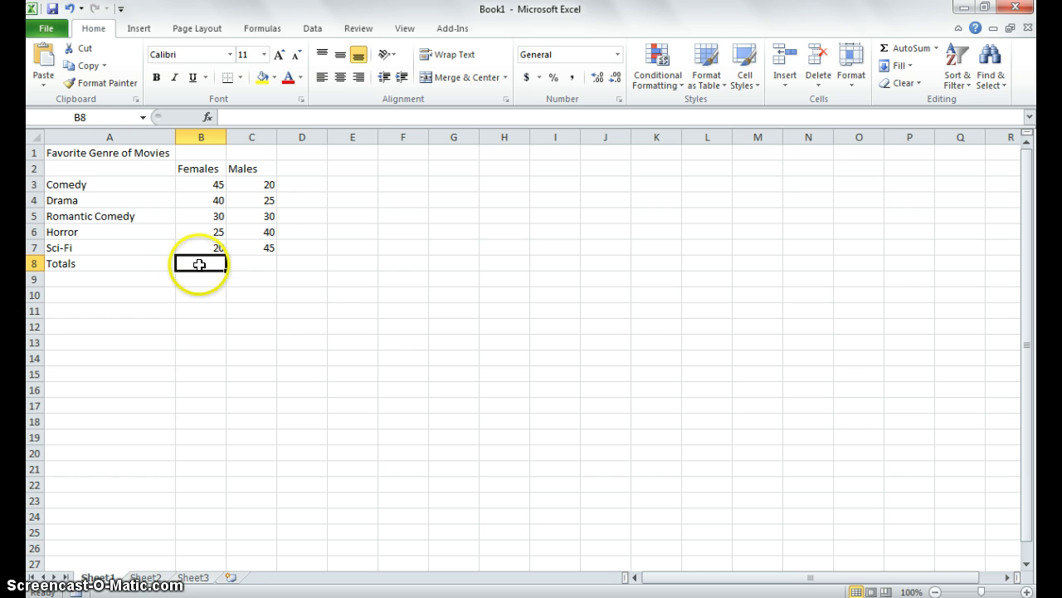
Total the Females column in B8 with a SUM formula over B3:B7
{"action": "type", "text": "=SUM"}
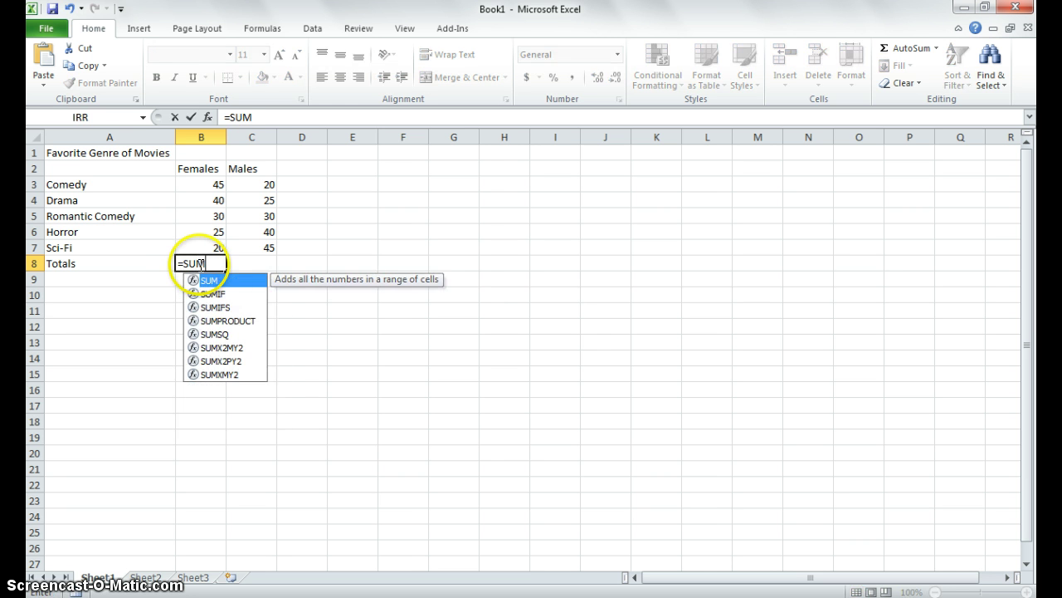
{"action": "type", "text": "("}
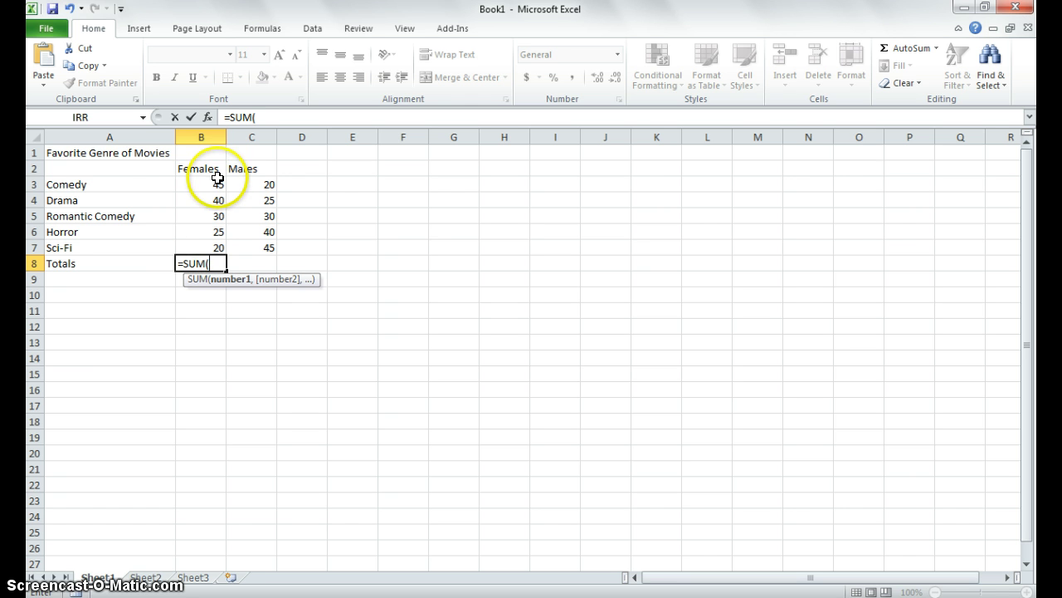
{"action": "left_click_drag", "start_coordinate": [213, 189], "coordinate": [218, 246]}
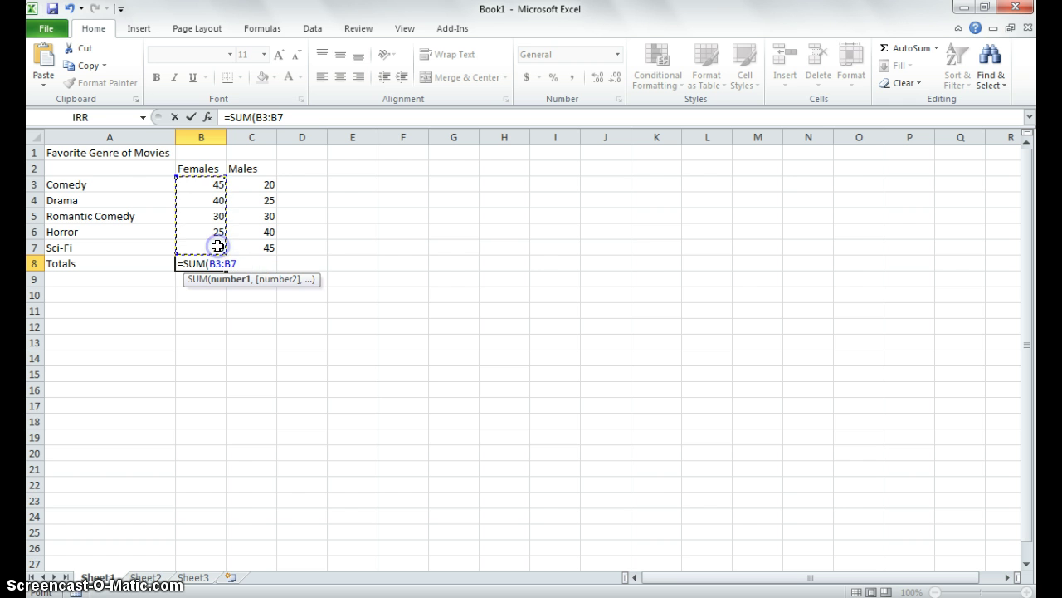
{"action": "key", "text": "Return"}
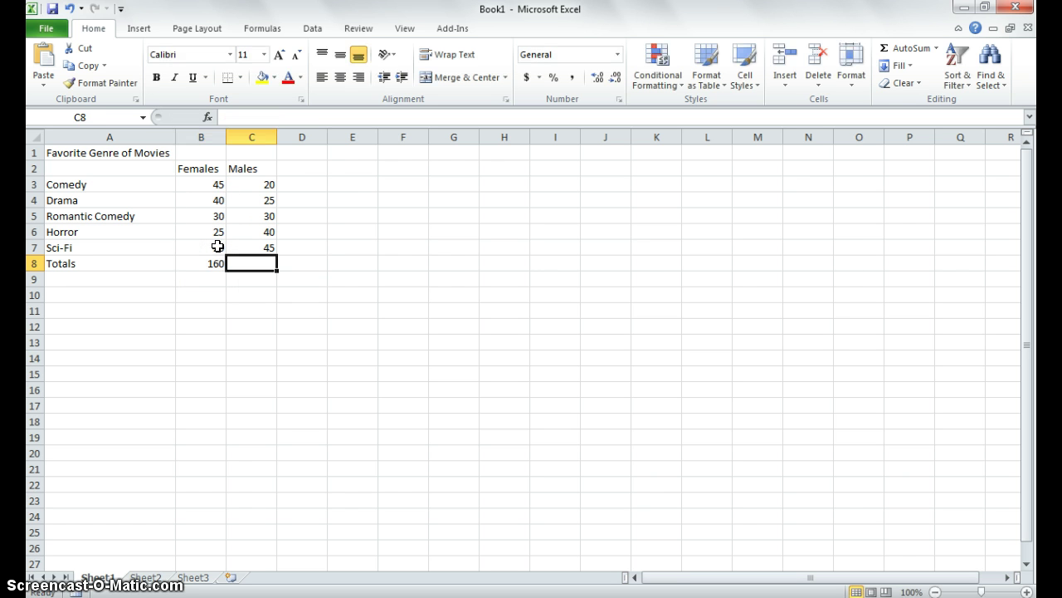
Fill the Females total formula across from B8 into C8 to total the Males column
{"action": "left_click", "coordinate": [215, 266]}
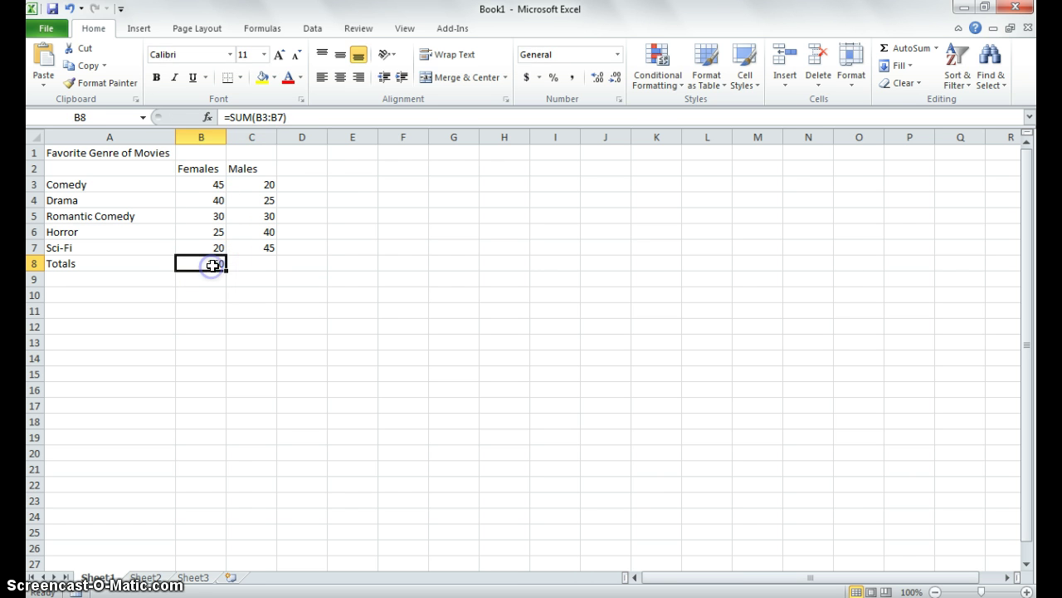
{"action": "left_click_drag", "start_coordinate": [225, 268], "coordinate": [260, 265]}
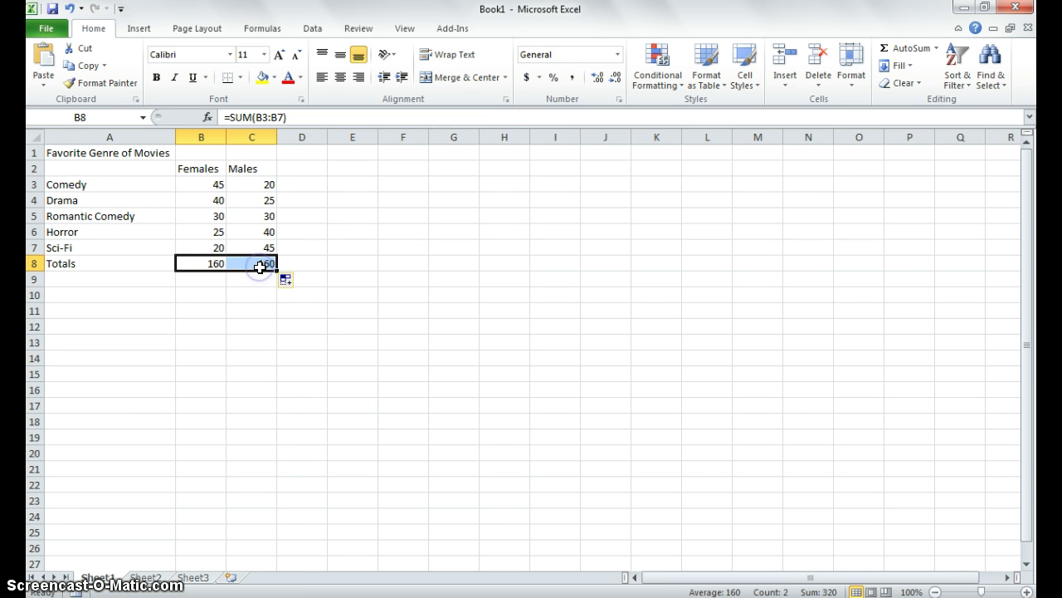
{"action": "left_click", "coordinate": [309, 263]}
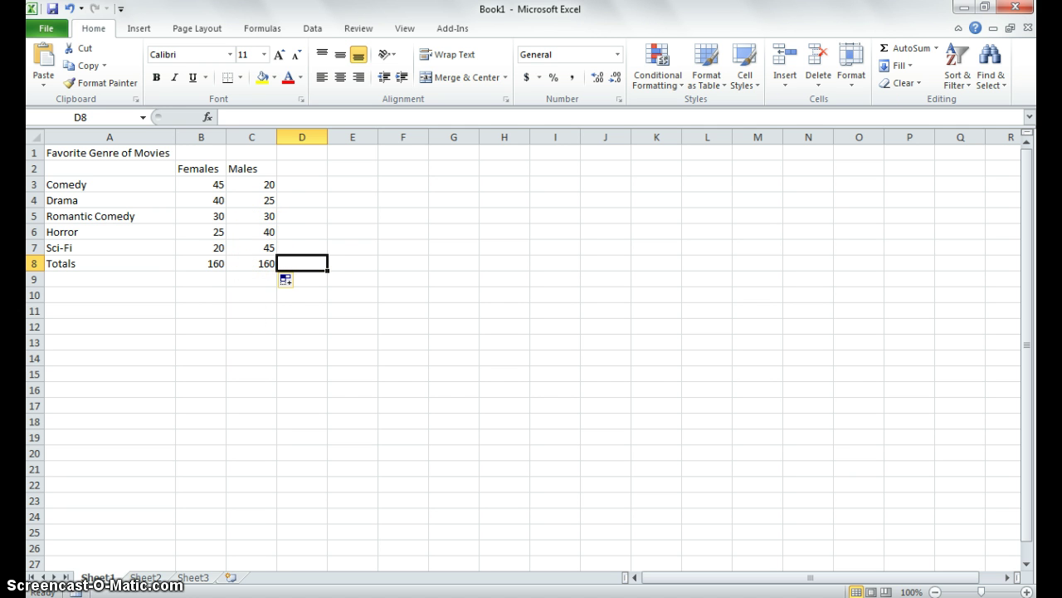
Insert a basic 2-D pie chart of the genres and Females counts in A2:B7 and place it below the table
{"action": "left_click", "coordinate": [212, 247]}
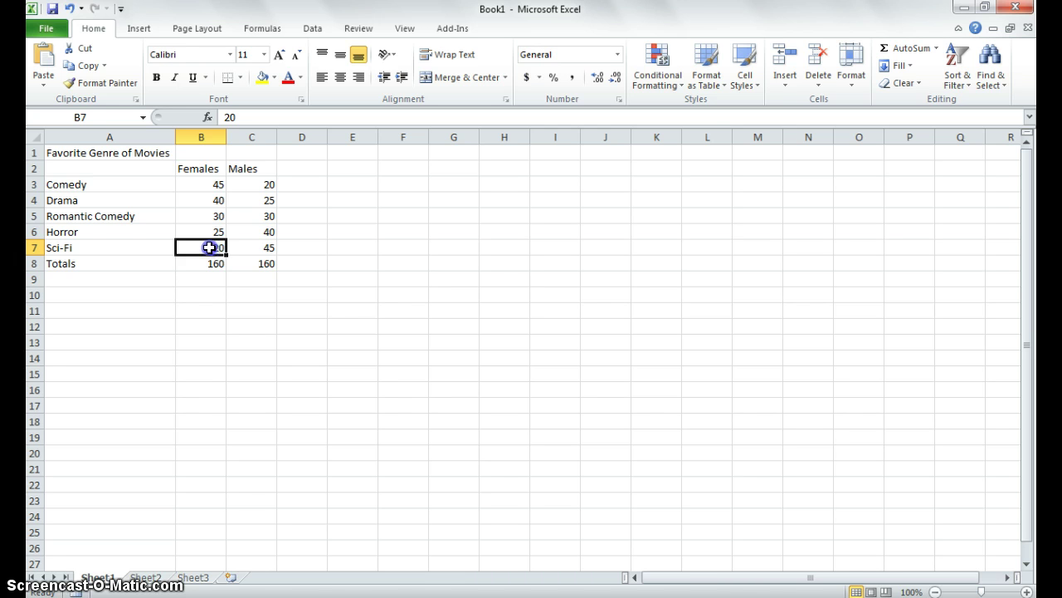
{"action": "left_click_drag", "start_coordinate": [208, 246], "coordinate": [129, 173]}
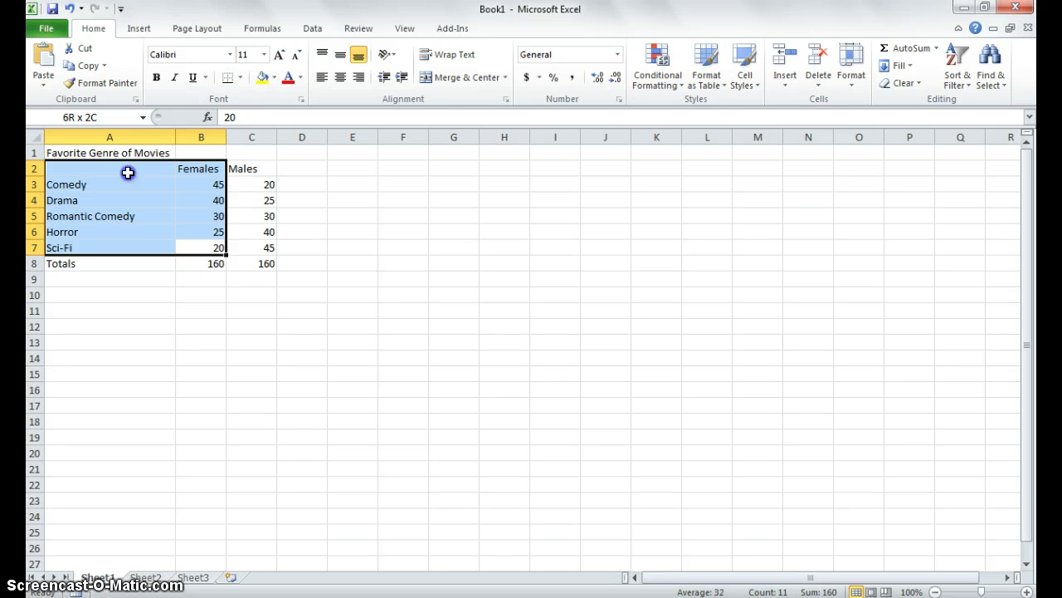
{"action": "left_click_drag", "start_coordinate": [128, 173], "coordinate": [128, 173]}
{"action": "left_click", "coordinate": [139, 30]}
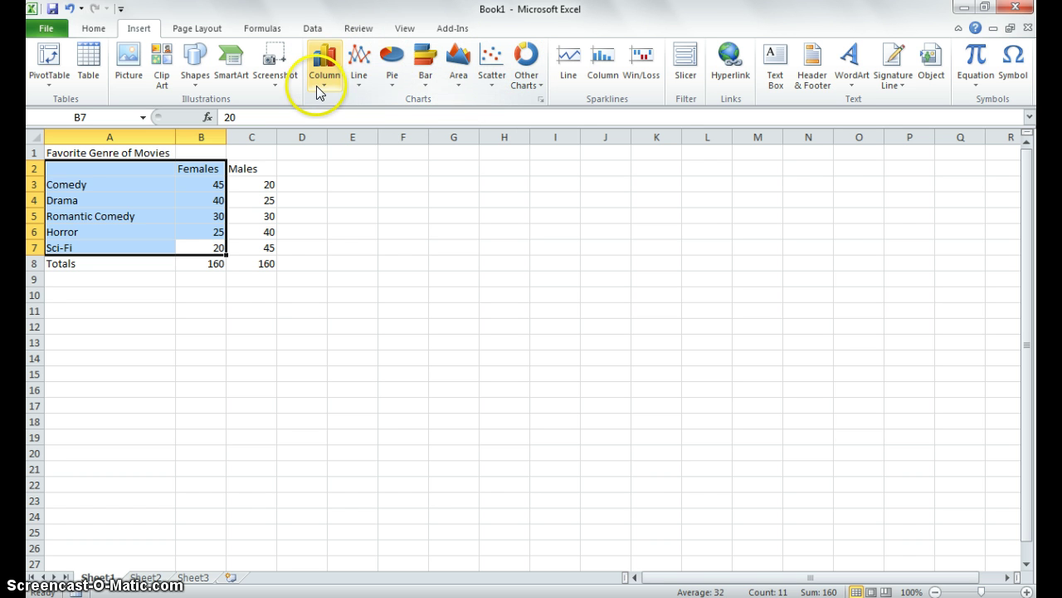
{"action": "left_click", "coordinate": [398, 87]}
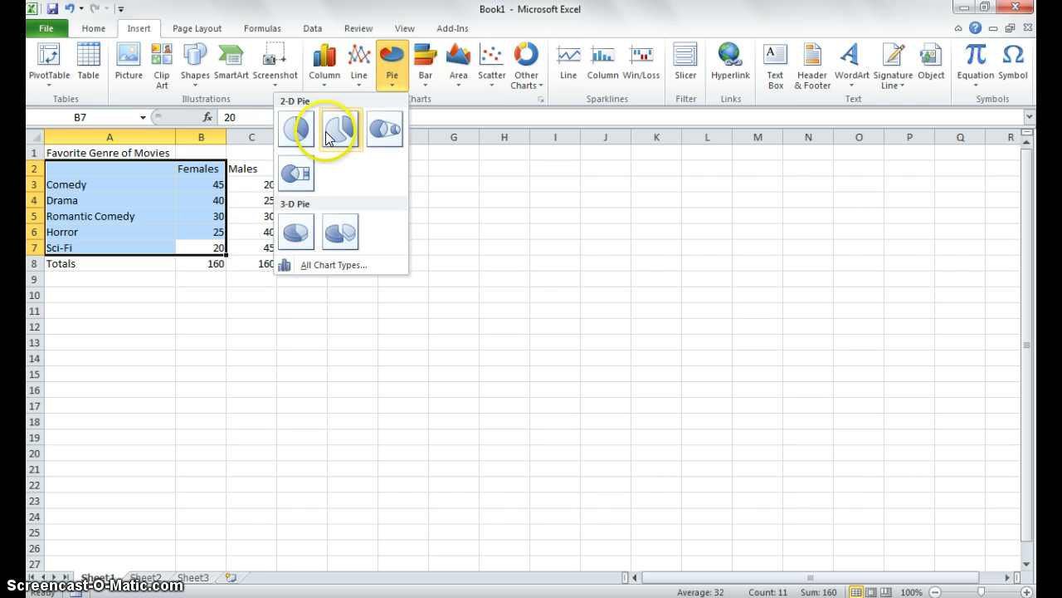
{"action": "left_click", "coordinate": [297, 130]}
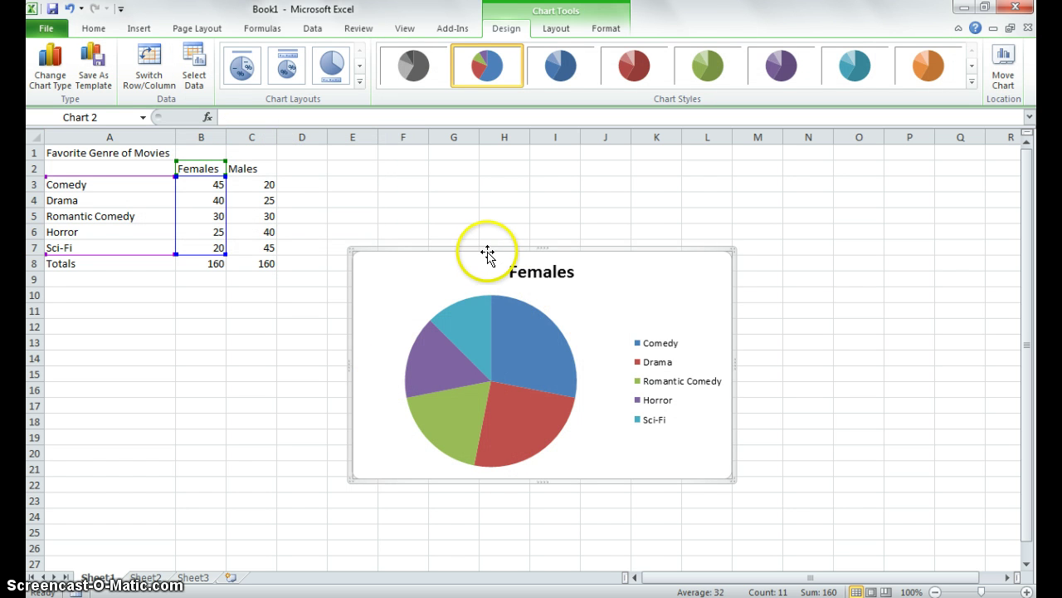
{"action": "left_click_drag", "start_coordinate": [486, 251], "coordinate": [247, 306]}
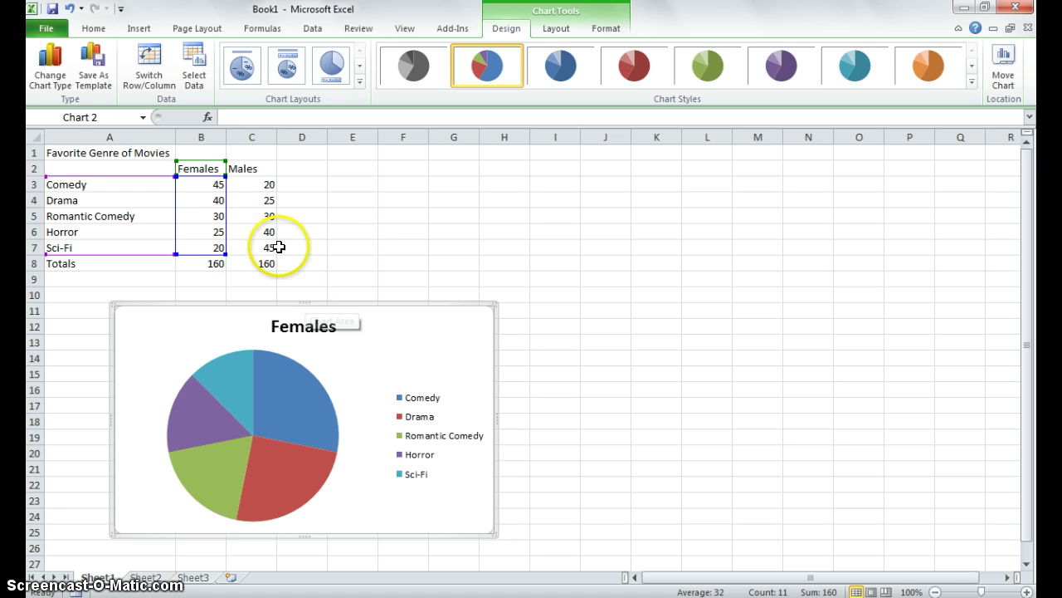
Insert a basic 2-D pie chart from A2:A7 and C2:C7 for the Males counts and place it beside the Females chart
{"action": "left_click", "coordinate": [318, 248]}
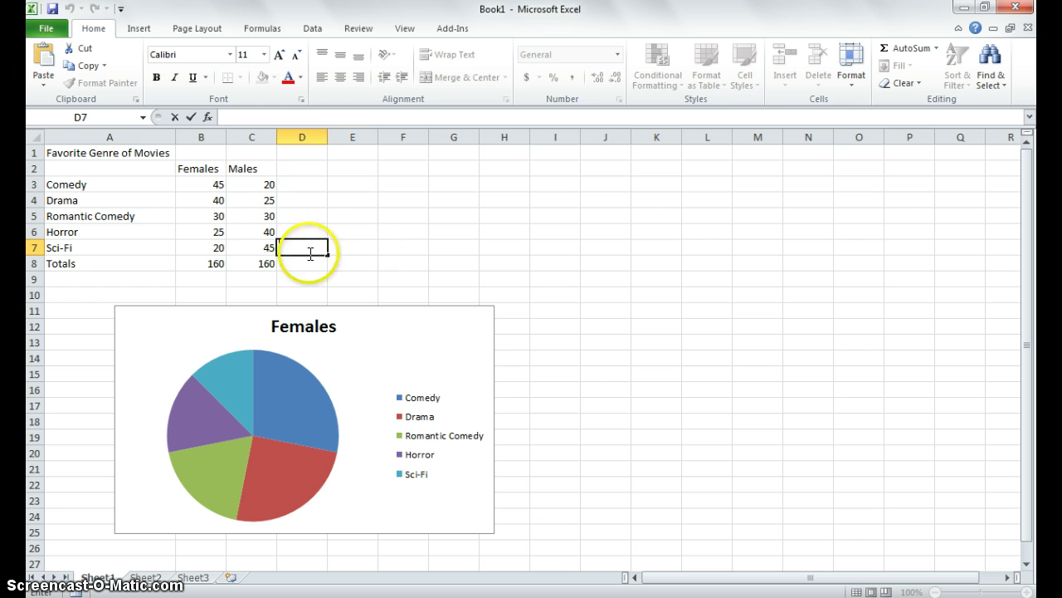
{"action": "left_click", "coordinate": [259, 248]}
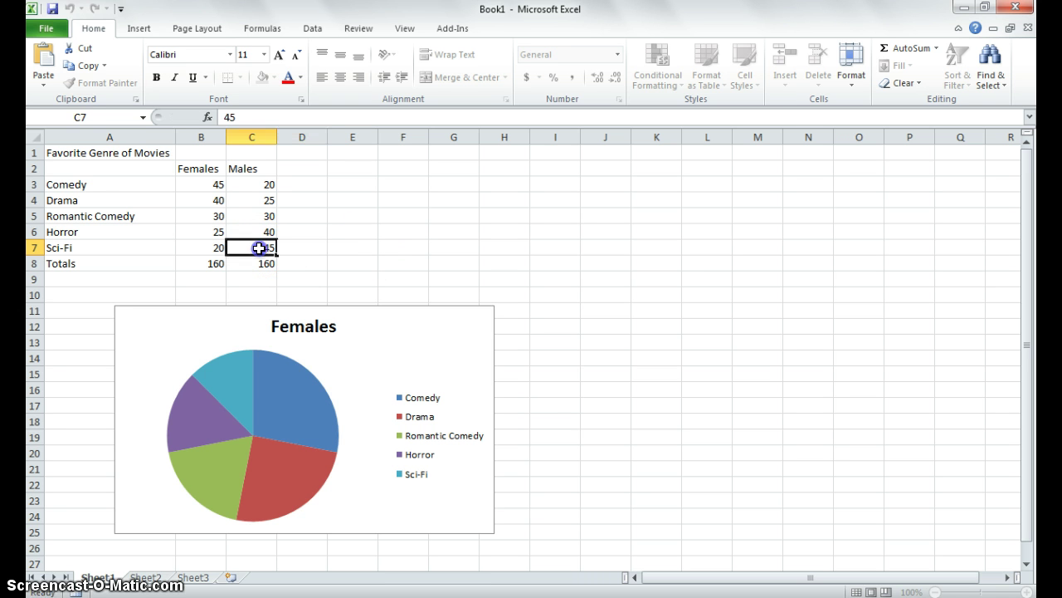
{"action": "left_click_drag", "start_coordinate": [259, 248], "coordinate": [248, 169]}
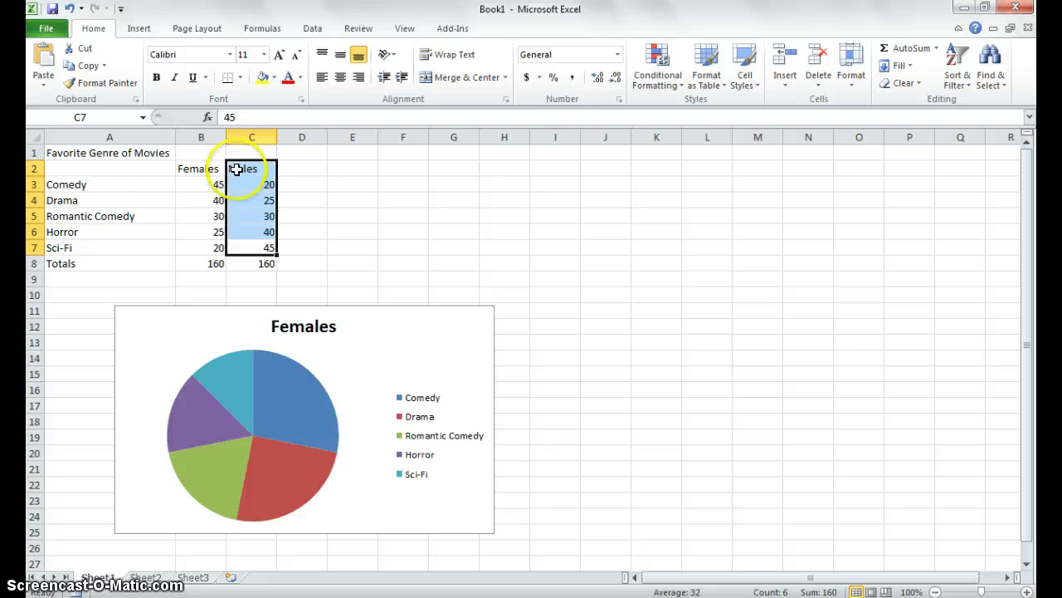
{"action": "left_click_drag", "start_coordinate": [144, 167], "coordinate": [140, 249]}
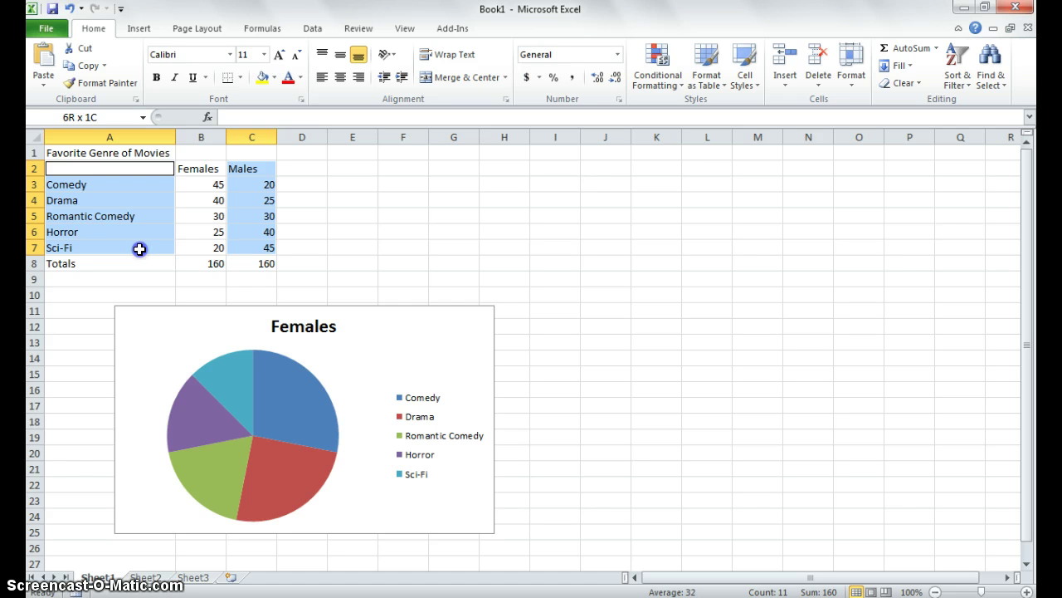
{"action": "left_click_drag", "start_coordinate": [140, 249], "coordinate": [140, 249]}
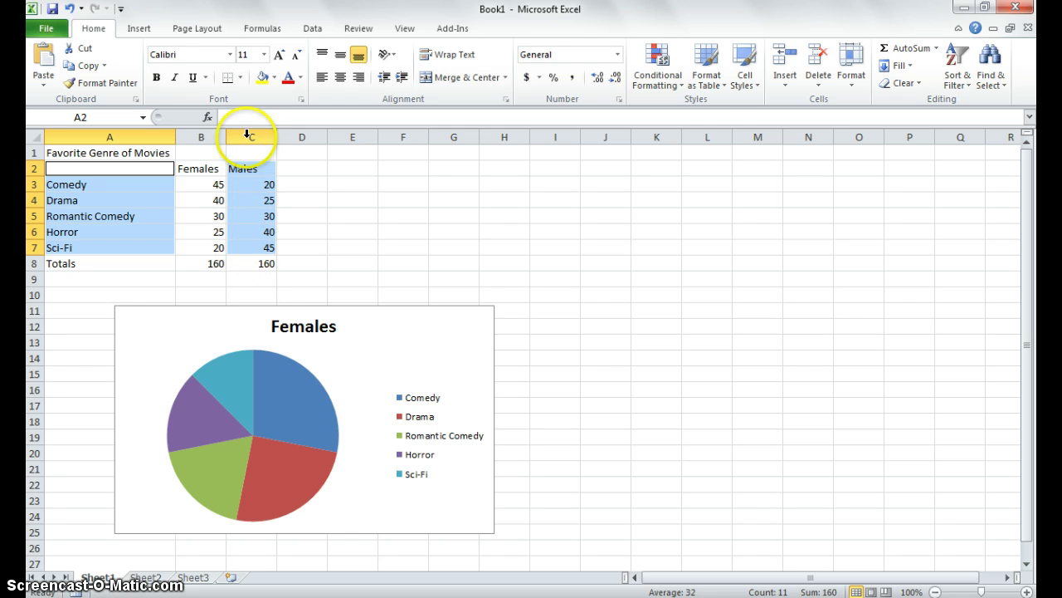
{"action": "left_click", "coordinate": [141, 31]}
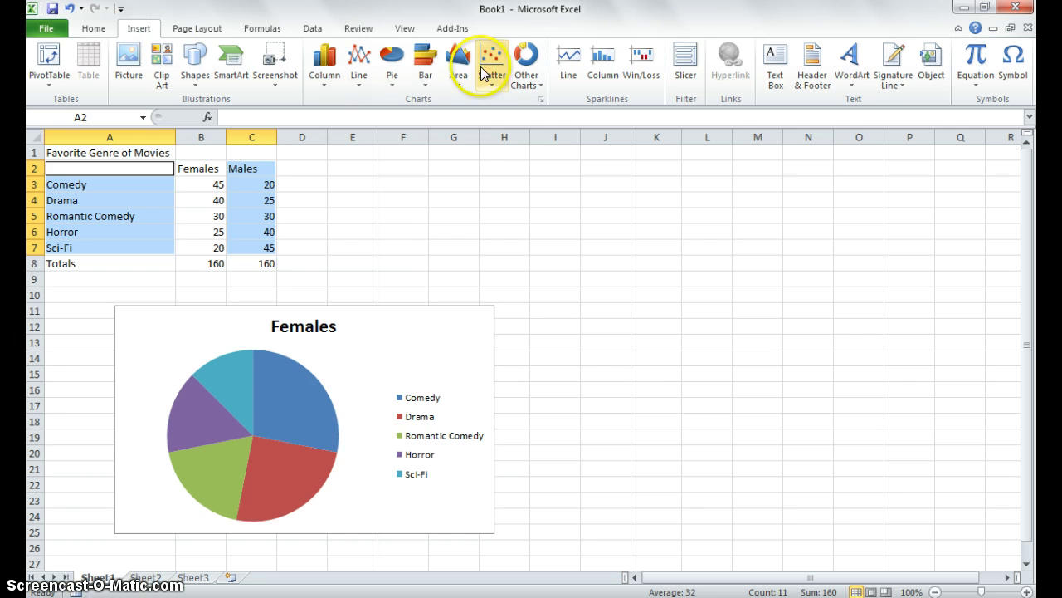
{"action": "left_click", "coordinate": [394, 76]}
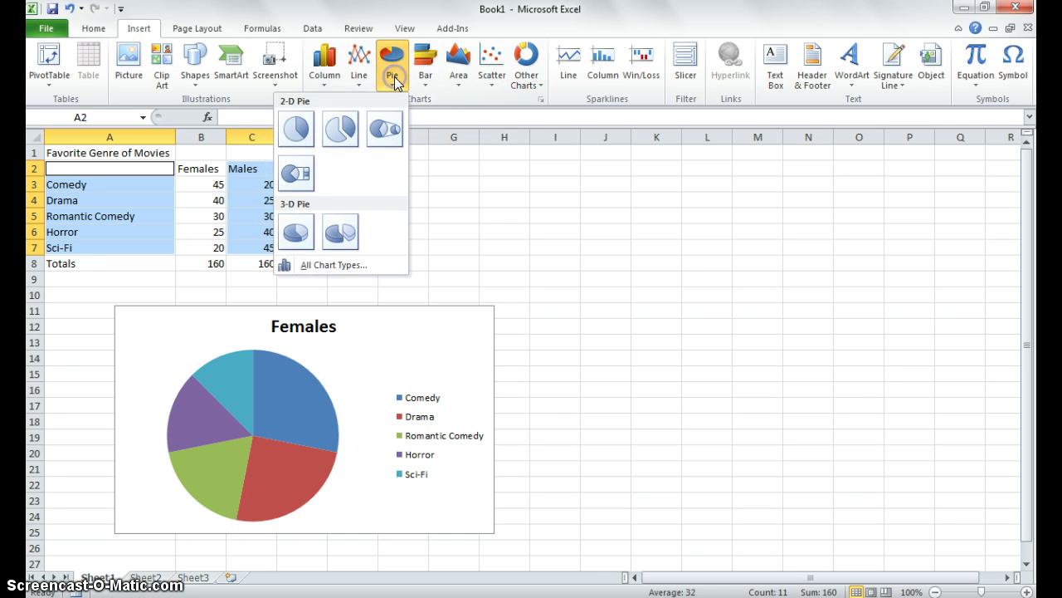
{"action": "left_click", "coordinate": [296, 129]}
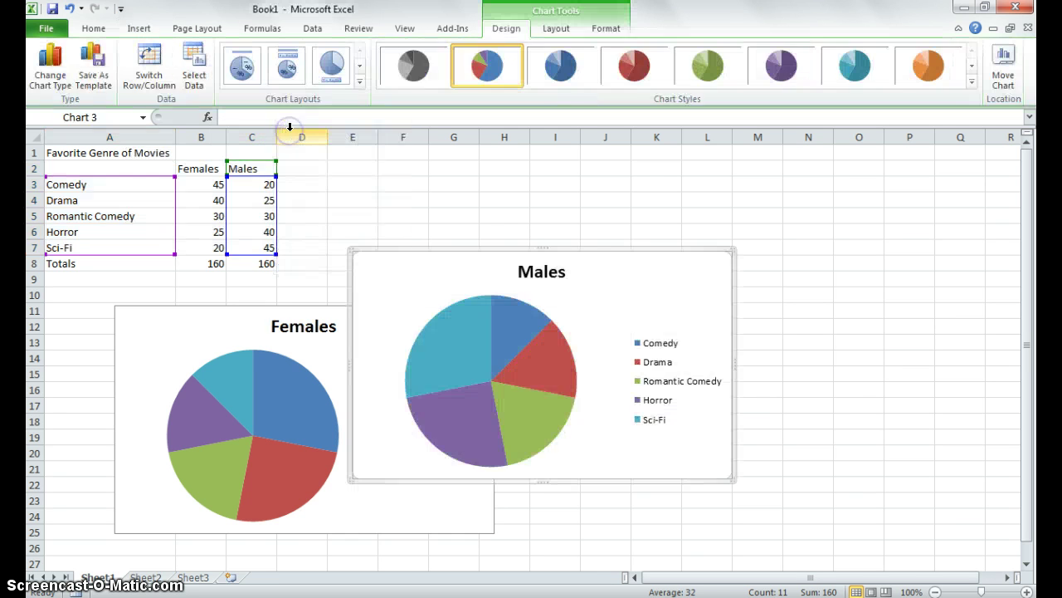
{"action": "left_click_drag", "start_coordinate": [693, 256], "coordinate": [830, 268]}
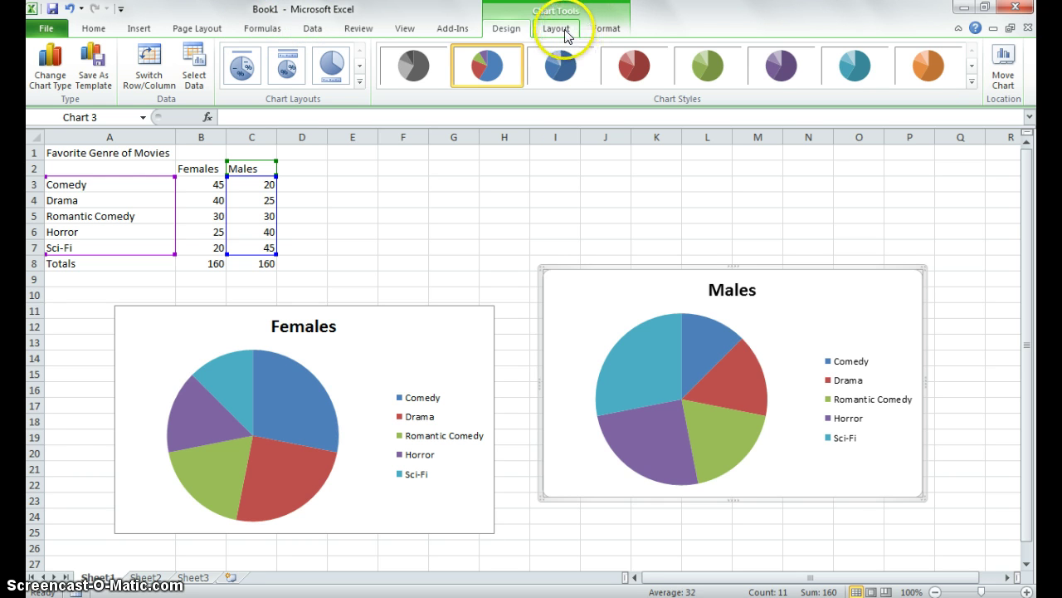
Set the Males pie chart's title placement to Above Chart
{"action": "left_click", "coordinate": [631, 270]}
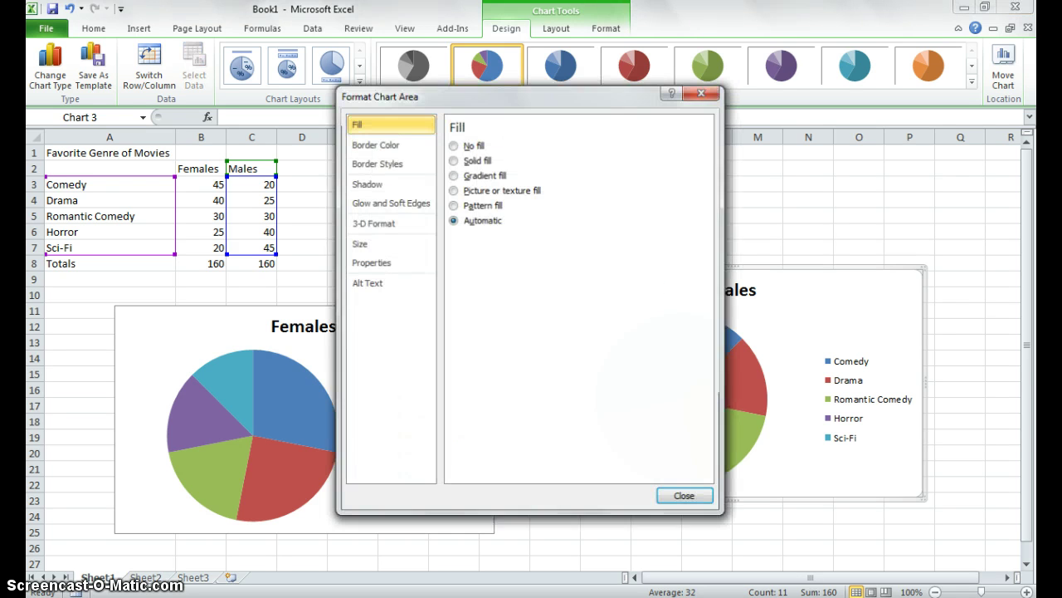
{"action": "left_click", "coordinate": [718, 95]}
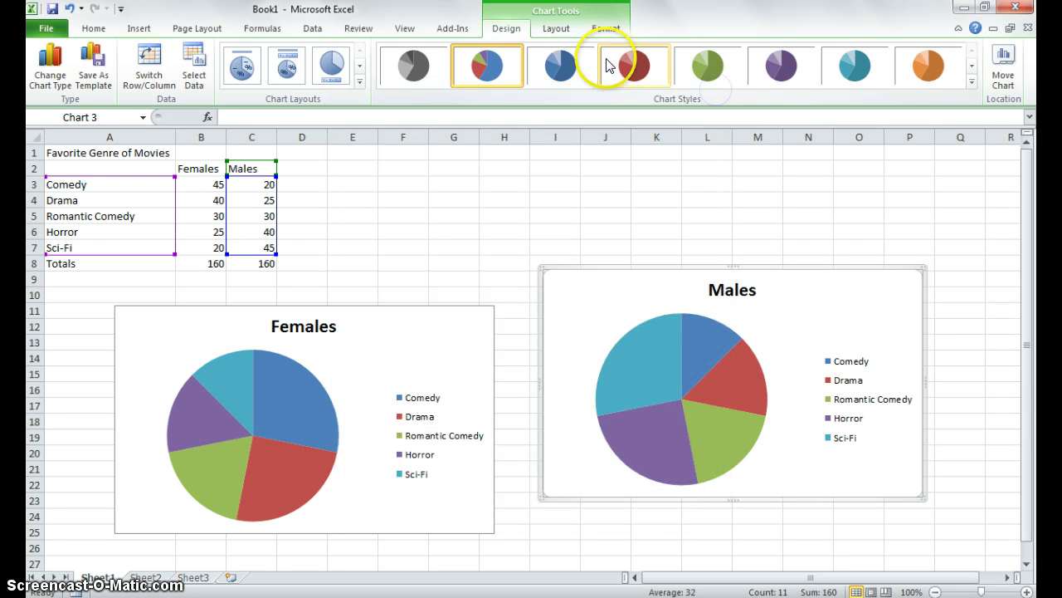
{"action": "left_click", "coordinate": [556, 29]}
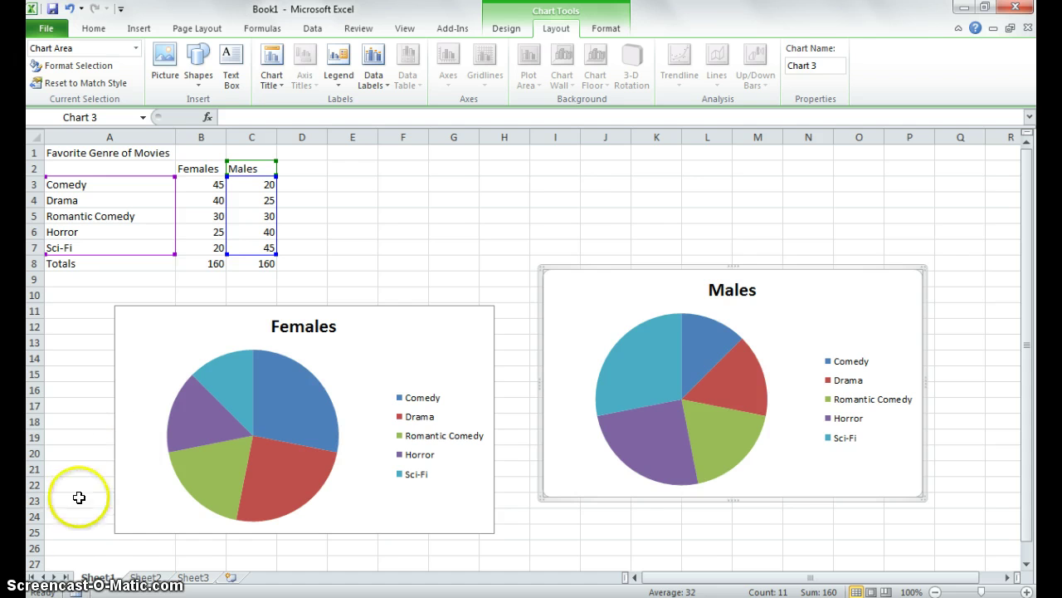
{"action": "left_click", "coordinate": [661, 266]}
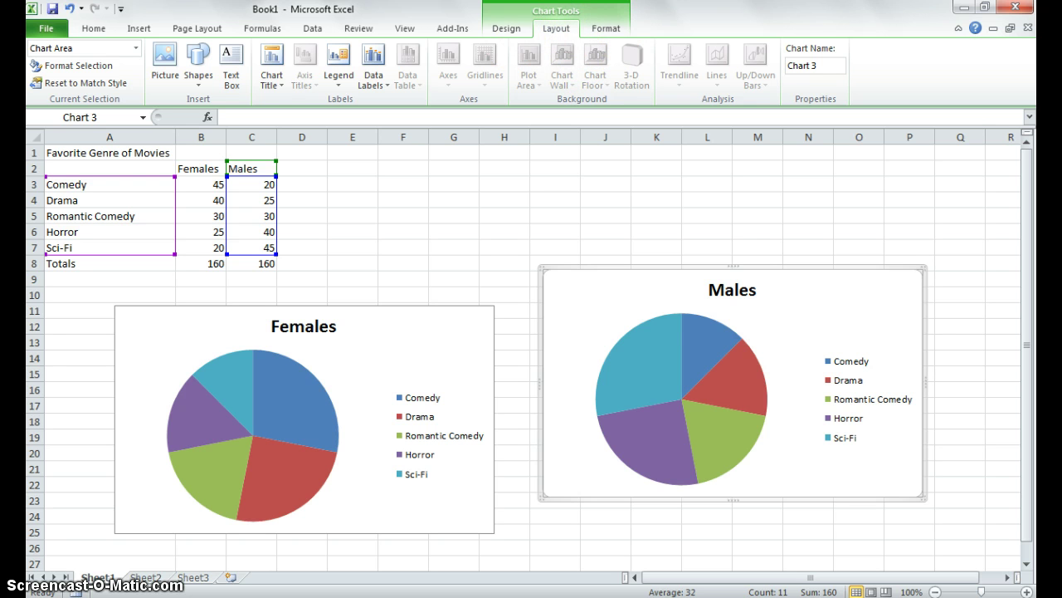
{"action": "left_click", "coordinate": [563, 37]}
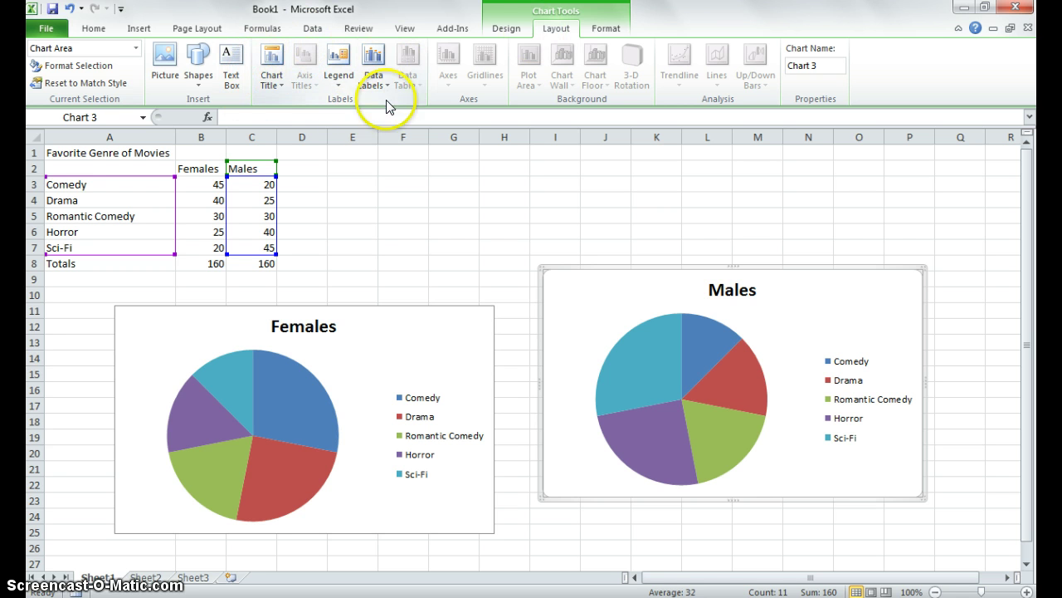
{"action": "left_click", "coordinate": [278, 80]}
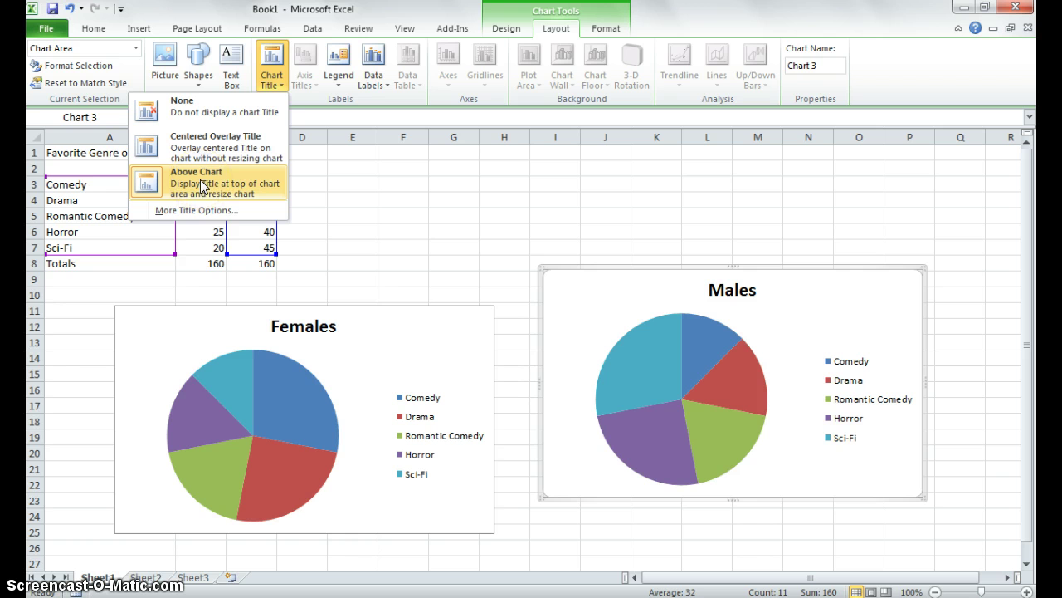
{"action": "left_click", "coordinate": [188, 137]}
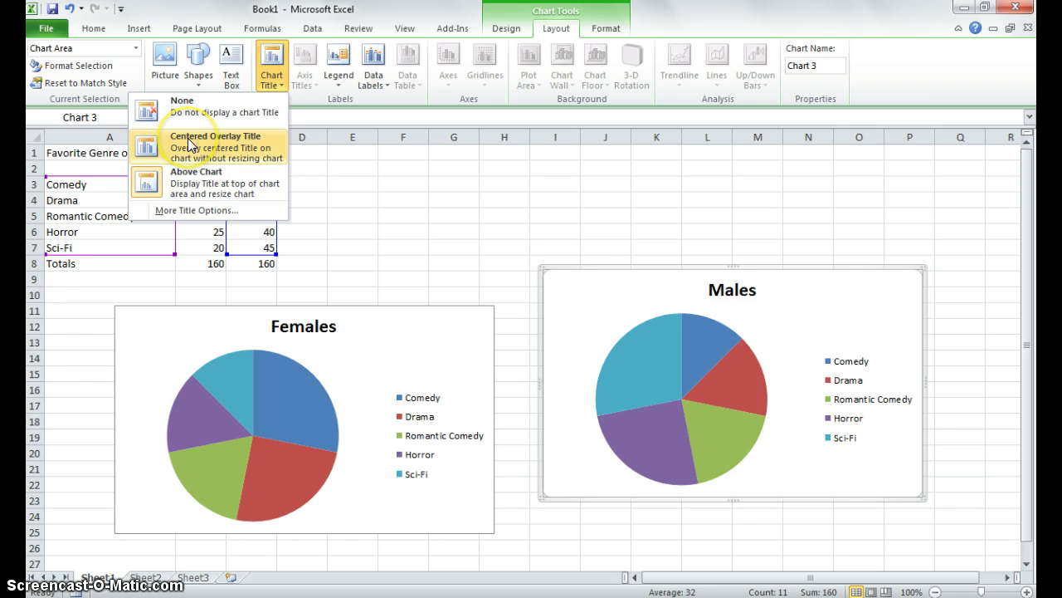
{"action": "left_click", "coordinate": [189, 184]}
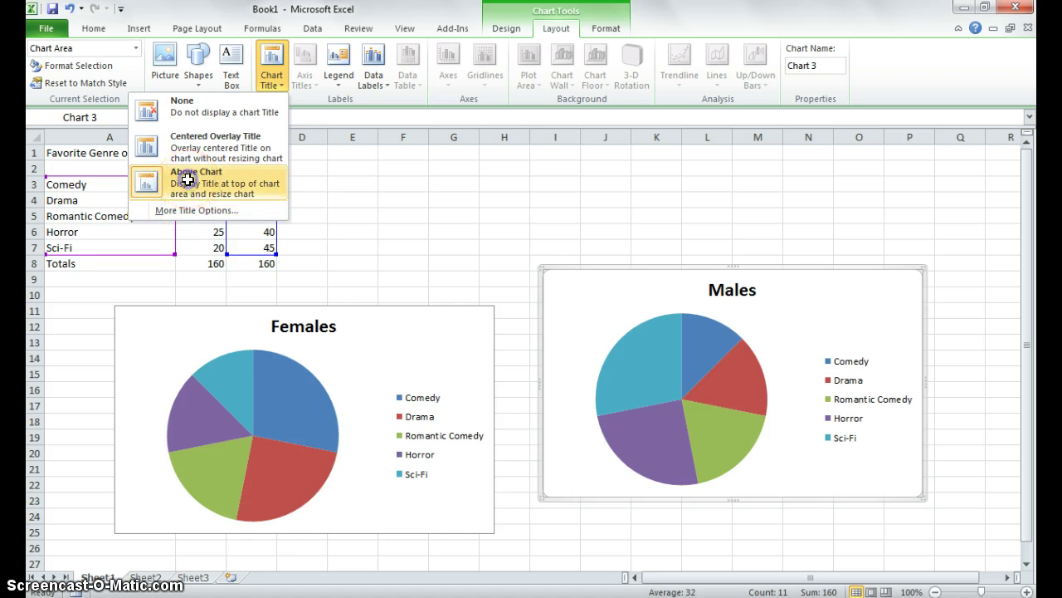
{"action": "left_click", "coordinate": [189, 184]}
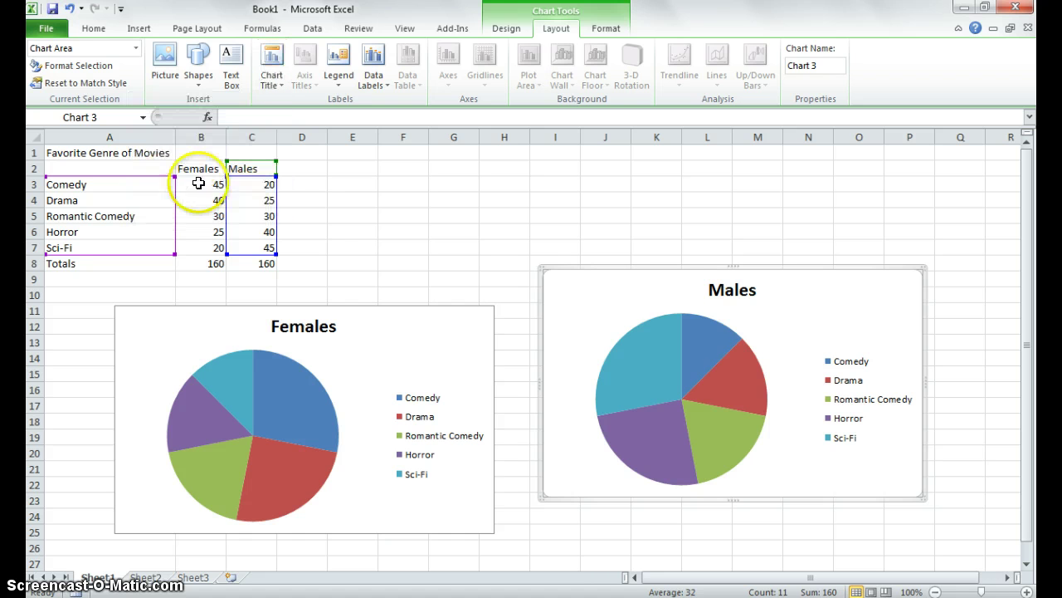
Change the Males pie chart's title to "Males favorite Genre of Movies"
{"action": "double_click", "coordinate": [732, 291]}
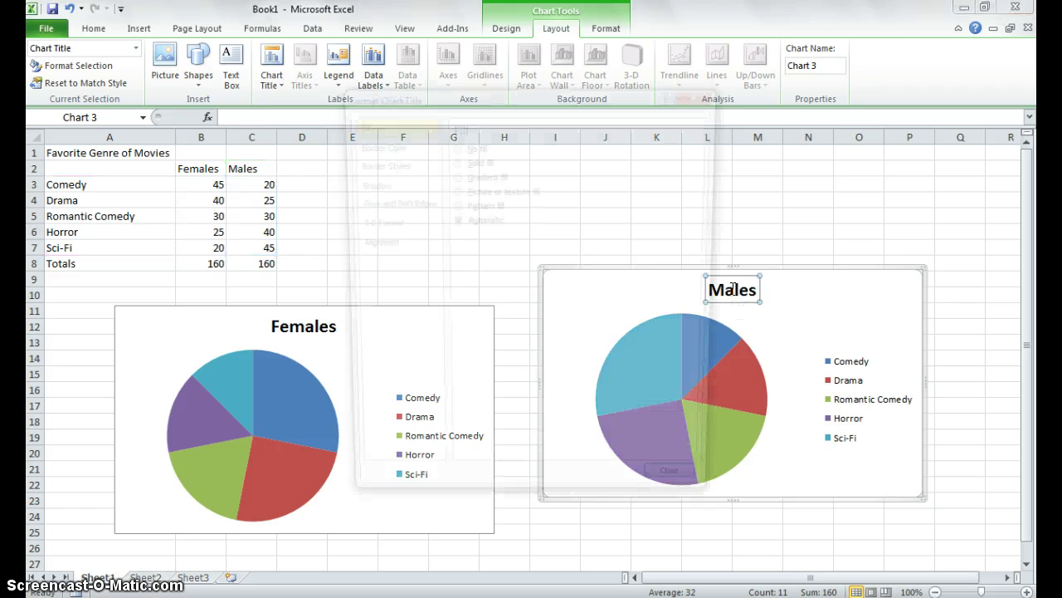
{"action": "left_click", "coordinate": [701, 89]}
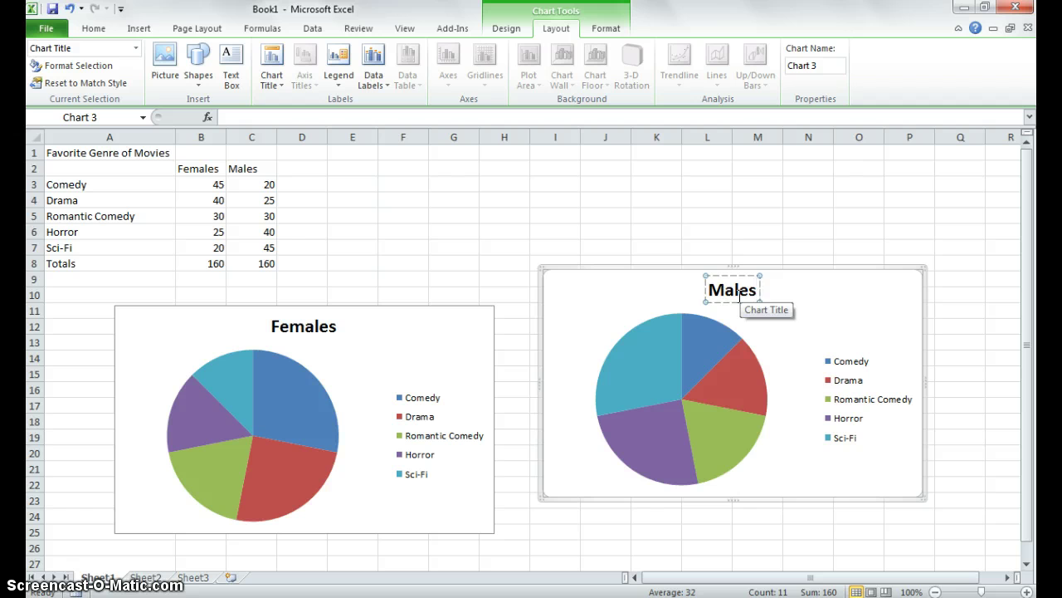
{"action": "type", "text": "favorite G"}
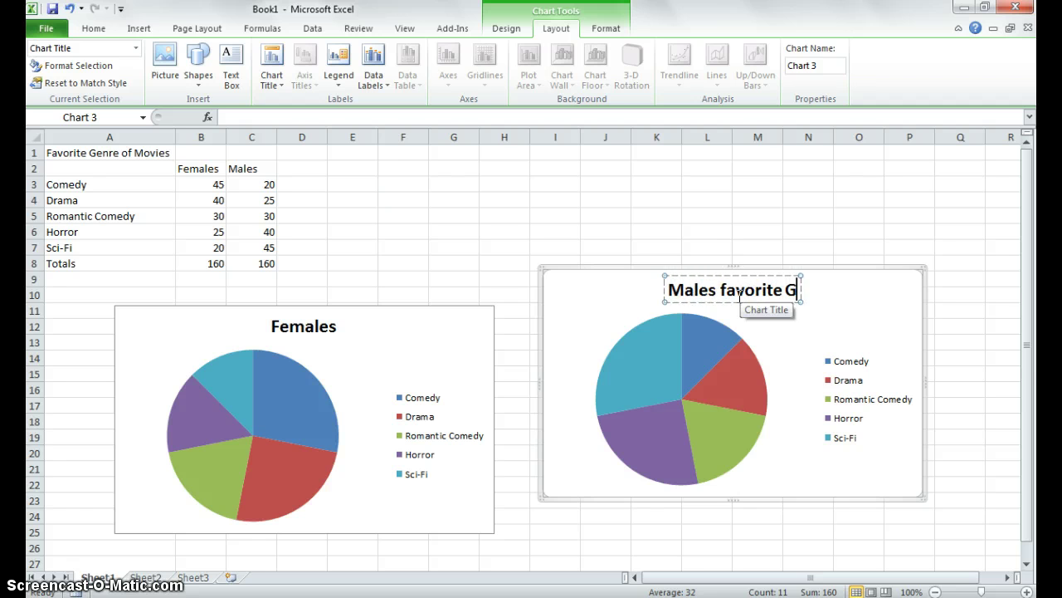
{"action": "type", "text": "enre of"}
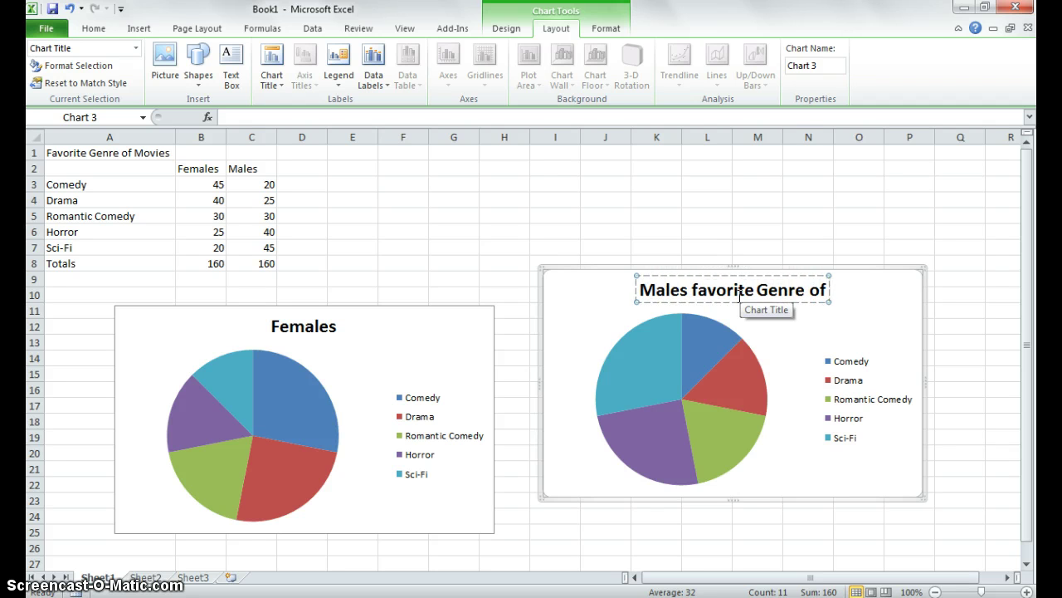
{"action": "type", "text": " Movies"}
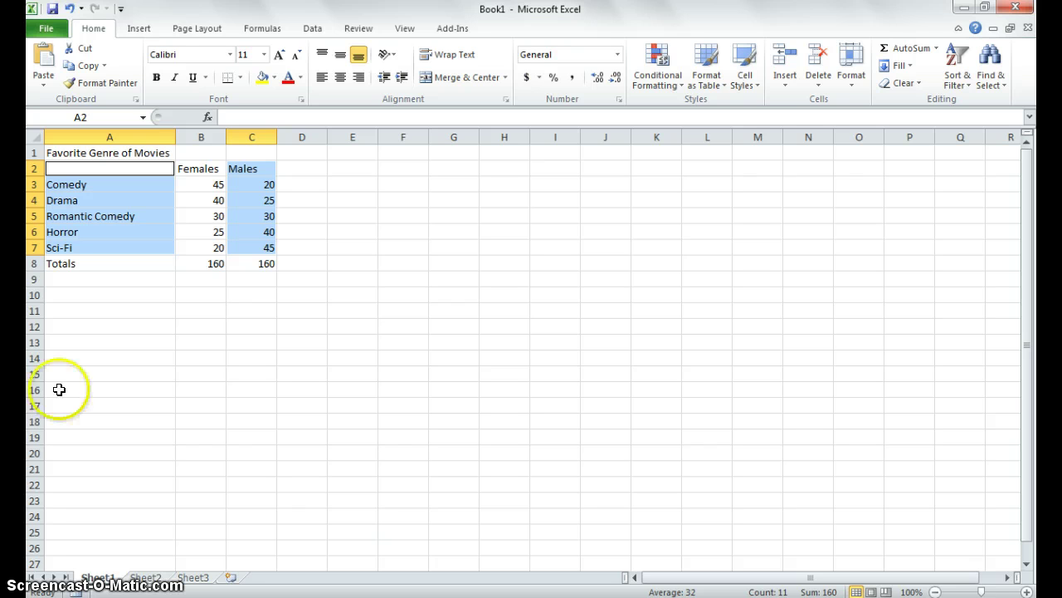
Try a 2-D clustered column chart of the genres and Males counts, and delete it
{"action": "left_click", "coordinate": [139, 29]}
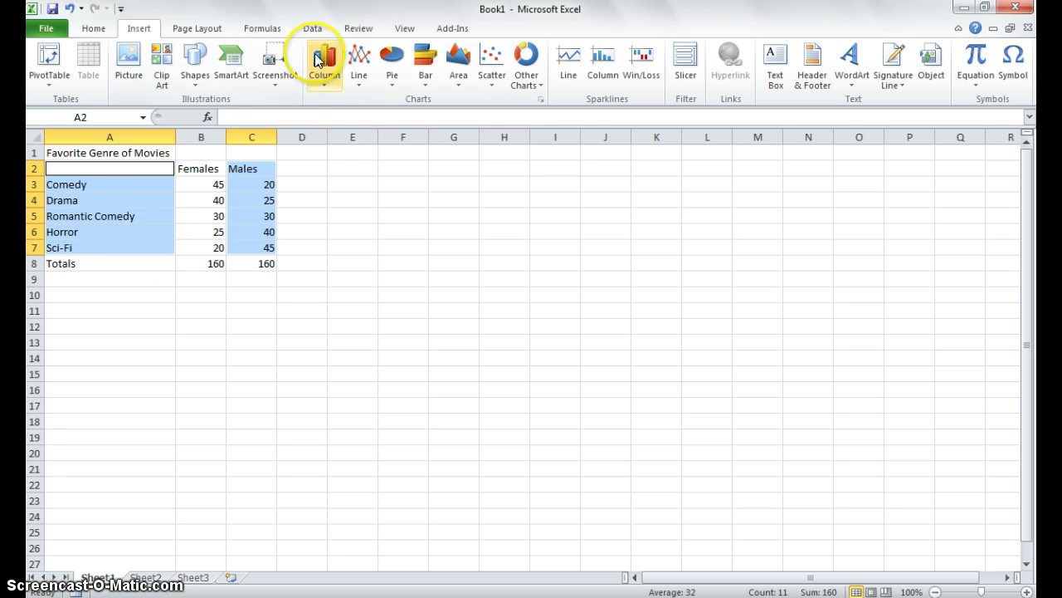
{"action": "left_click", "coordinate": [325, 78]}
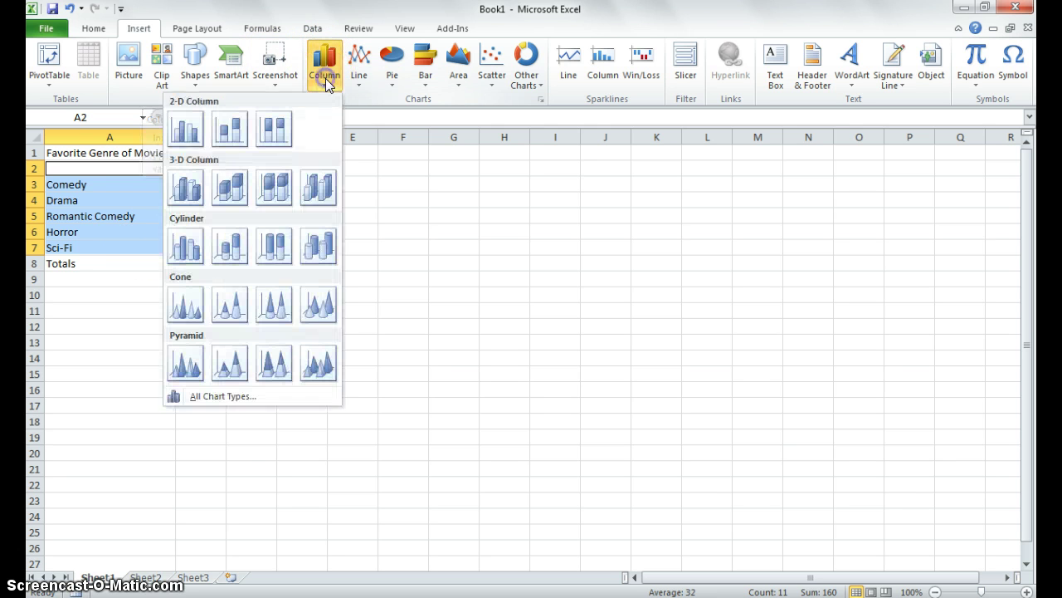
{"action": "left_click", "coordinate": [187, 131]}
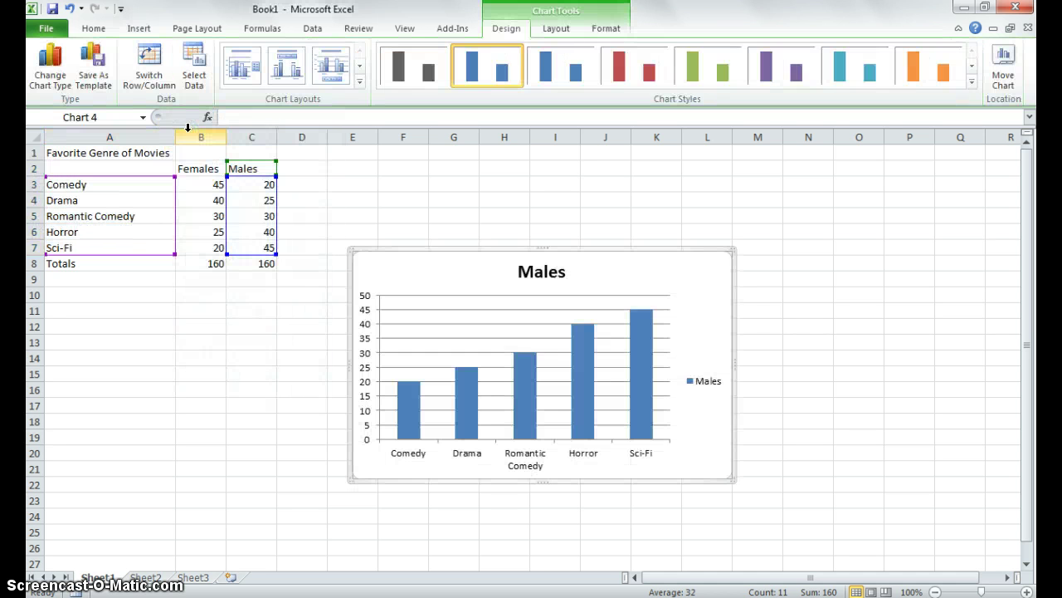
{"action": "left_click", "coordinate": [486, 250]}
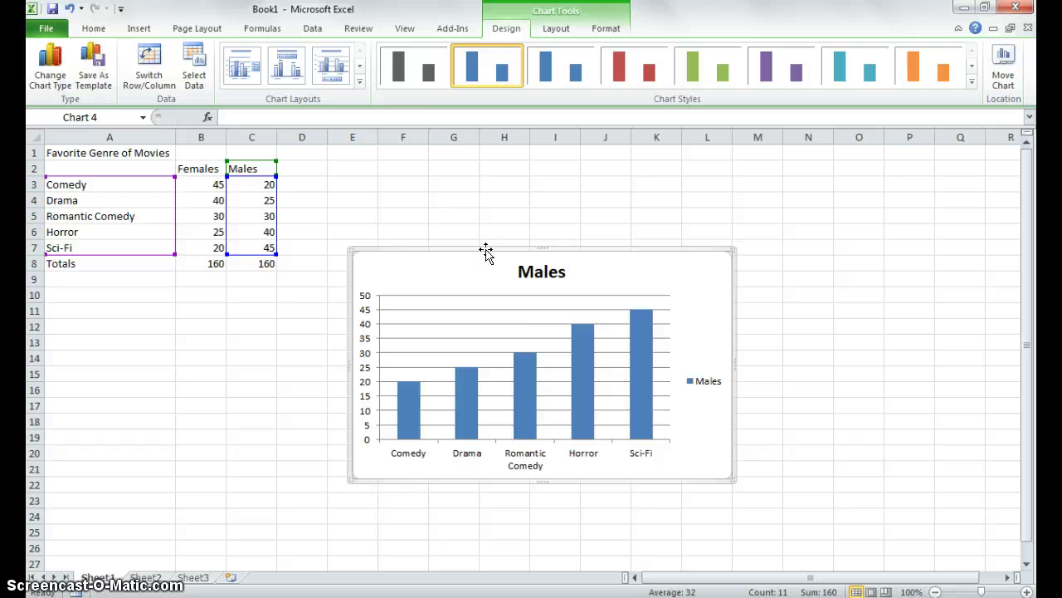
{"action": "key", "text": "Delete"}
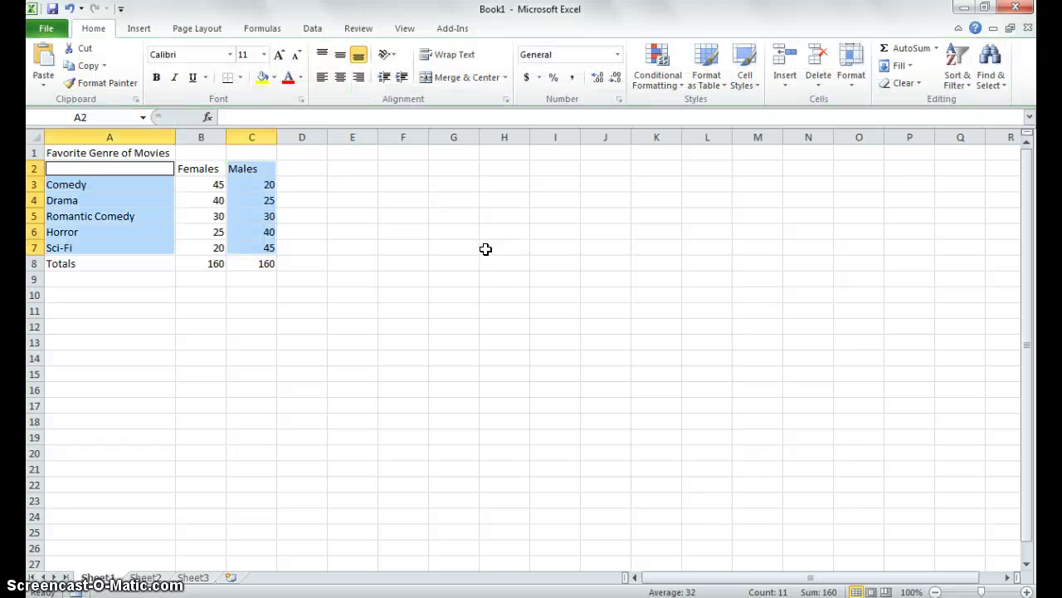
Insert a 2-D clustered column chart comparing the Females and Males counts per genre from A2:C7
{"action": "left_click", "coordinate": [265, 246]}
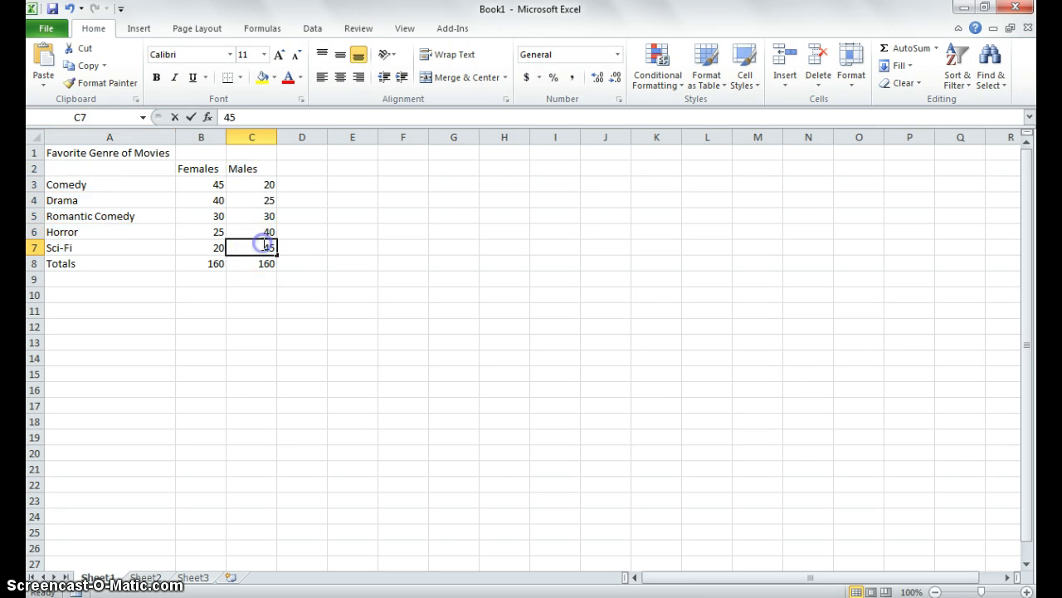
{"action": "left_click", "coordinate": [92, 167]}
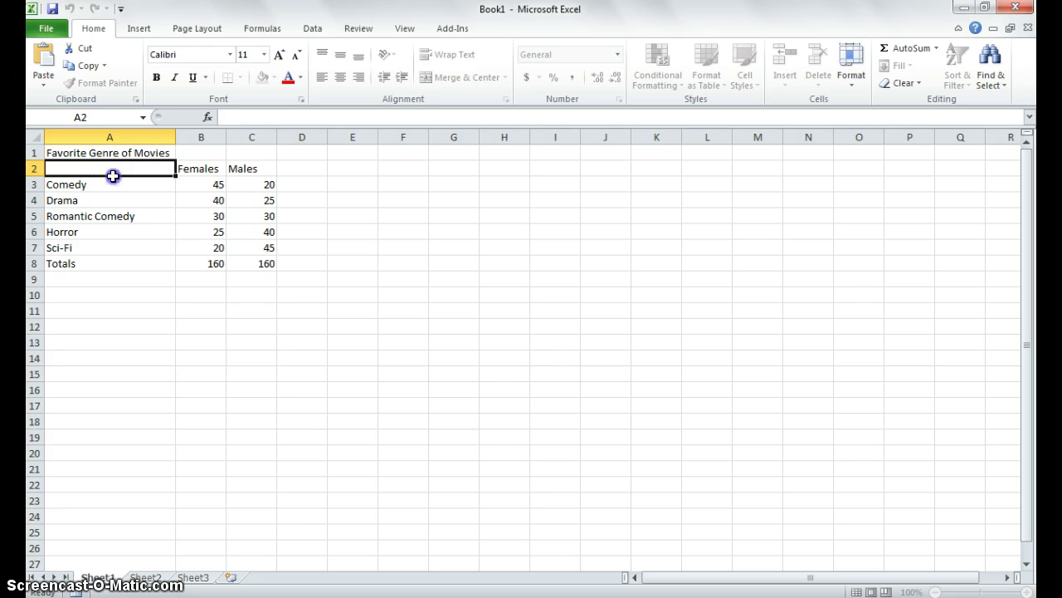
{"action": "left_click_drag", "start_coordinate": [113, 175], "coordinate": [250, 249]}
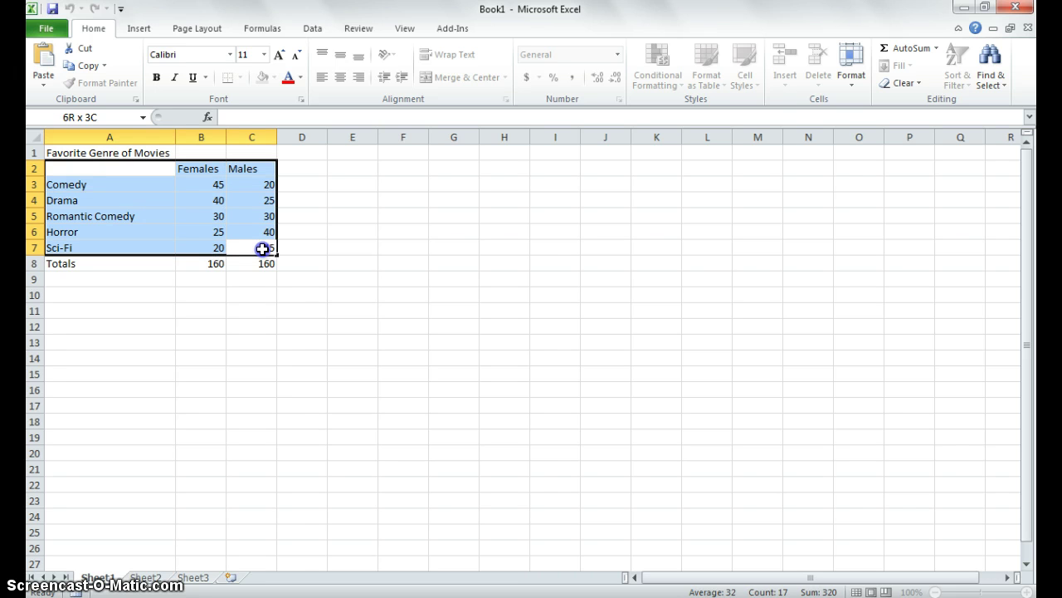
{"action": "left_click_drag", "start_coordinate": [263, 249], "coordinate": [263, 249]}
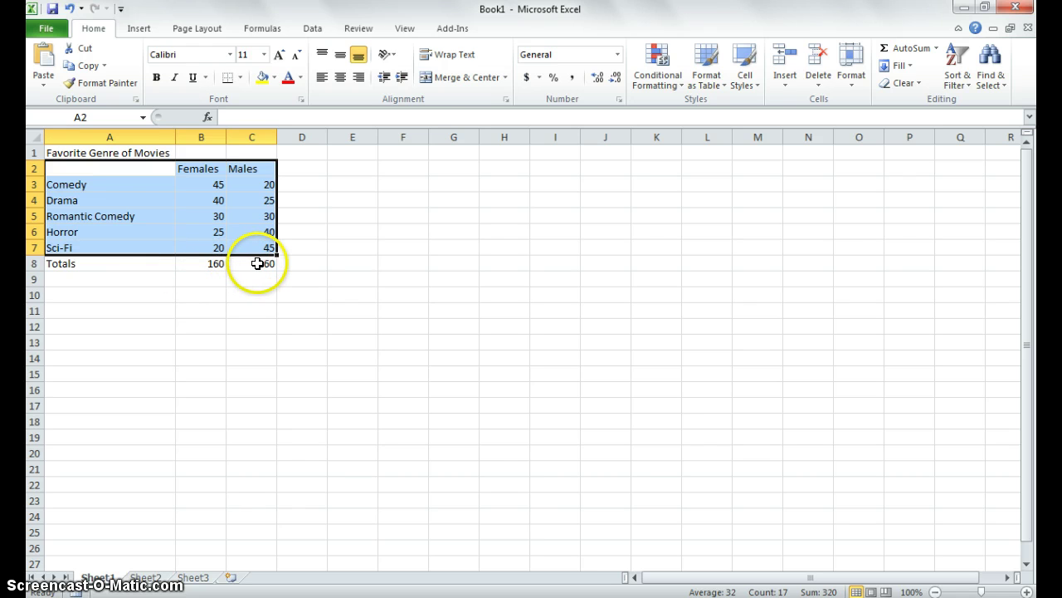
{"action": "left_click", "coordinate": [140, 28]}
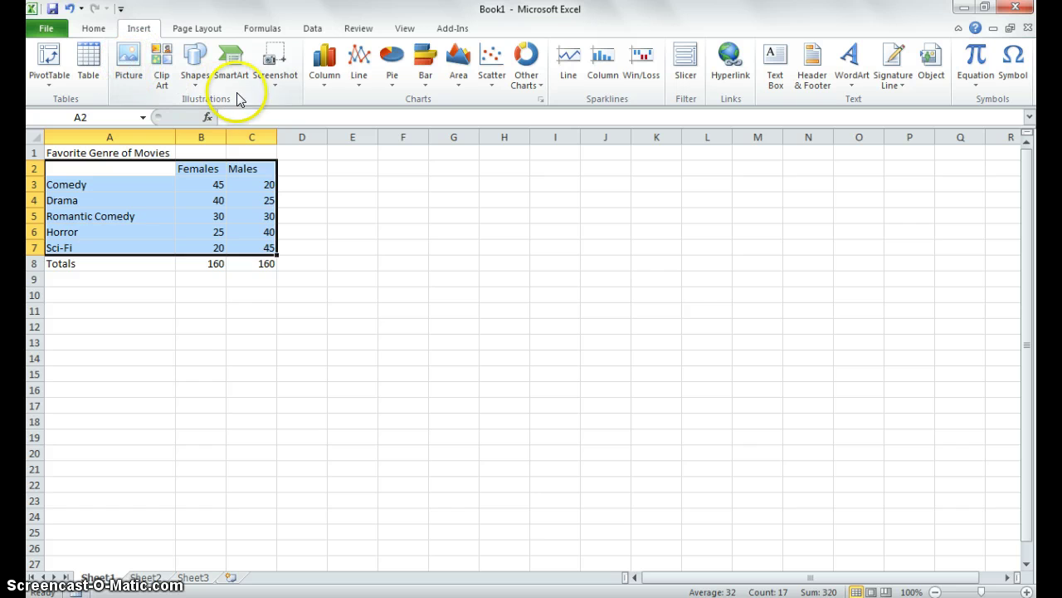
{"action": "left_click", "coordinate": [331, 83]}
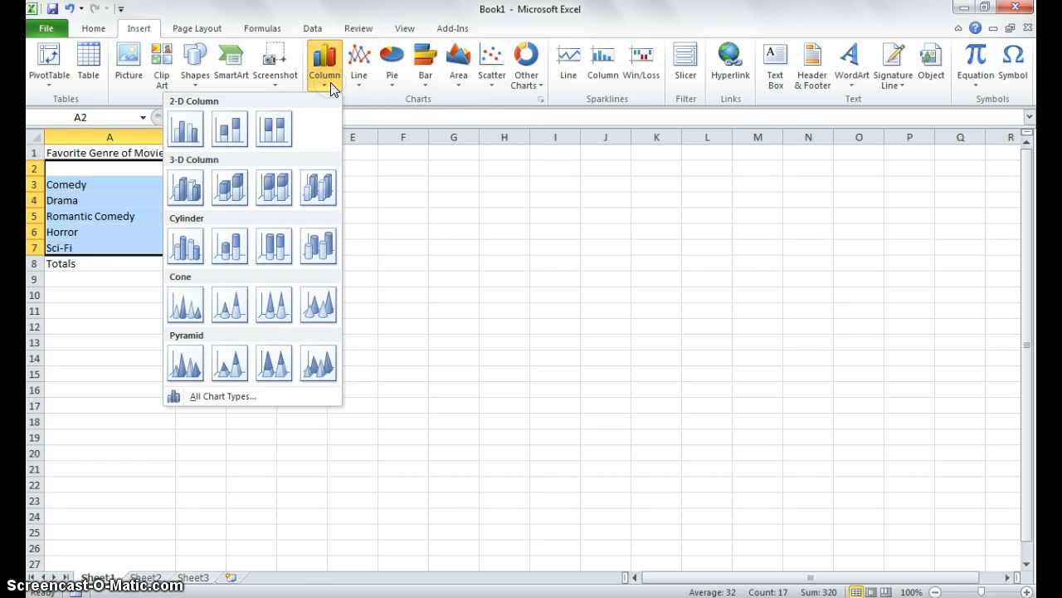
{"action": "left_click", "coordinate": [187, 141]}
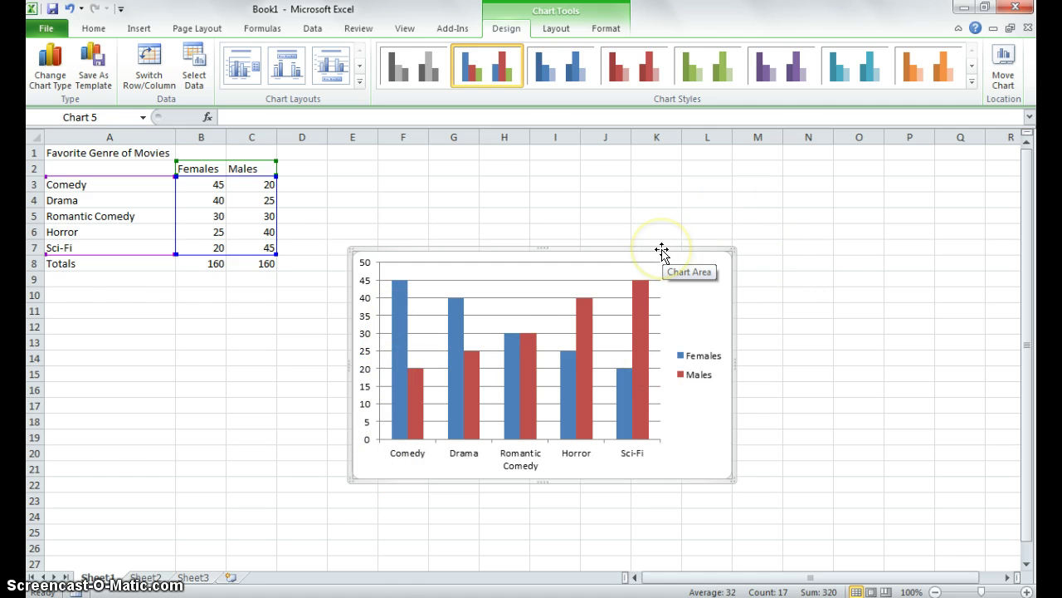
{"action": "left_click", "coordinate": [138, 29]}
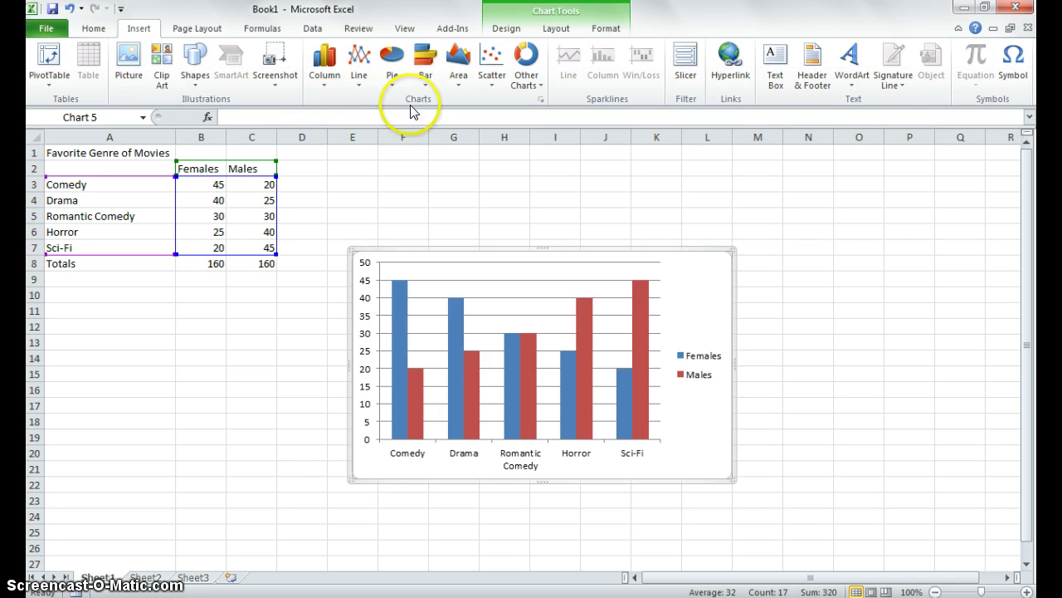